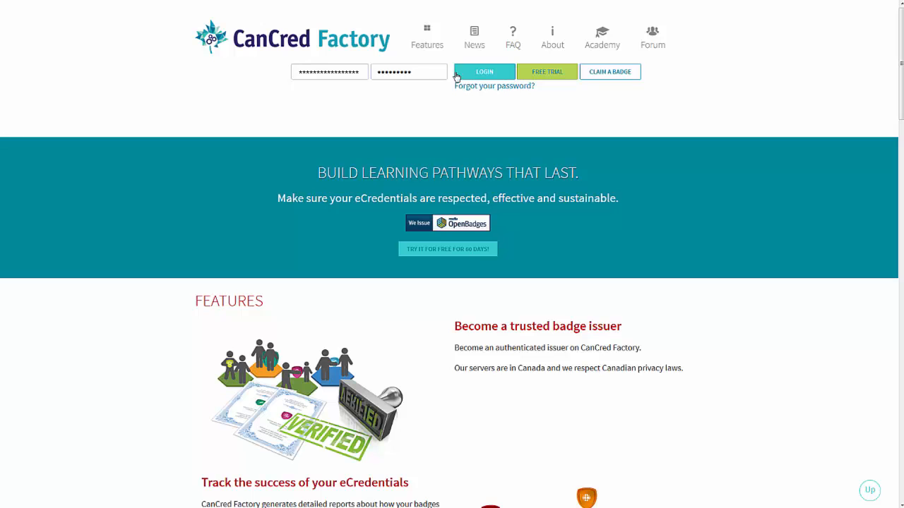
# Log in to CanCred Factory and start creating a new badge in the badge library.
pyautogui.click(478, 76)
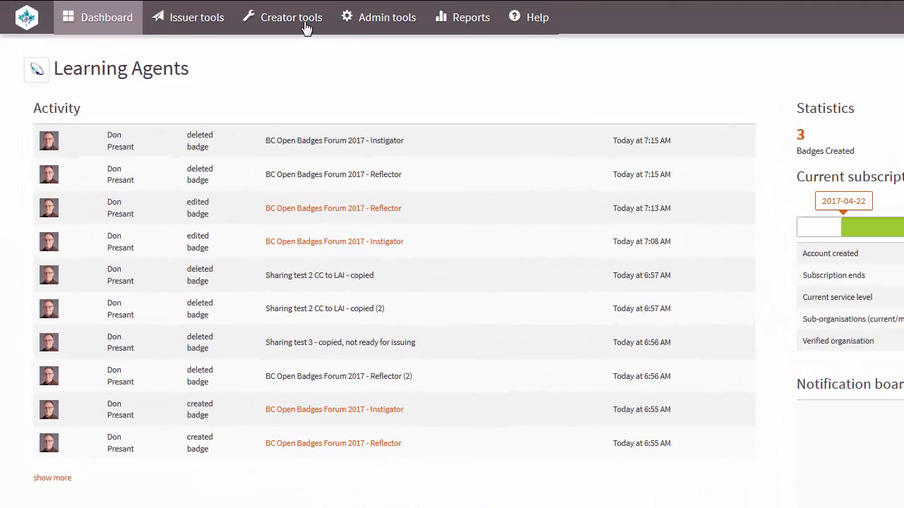
pyautogui.click(306, 29)
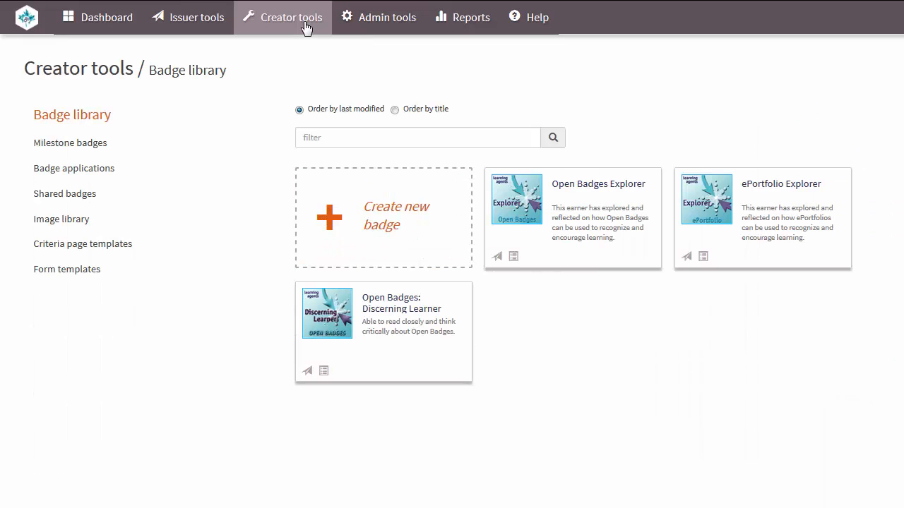
pyautogui.click(439, 233)
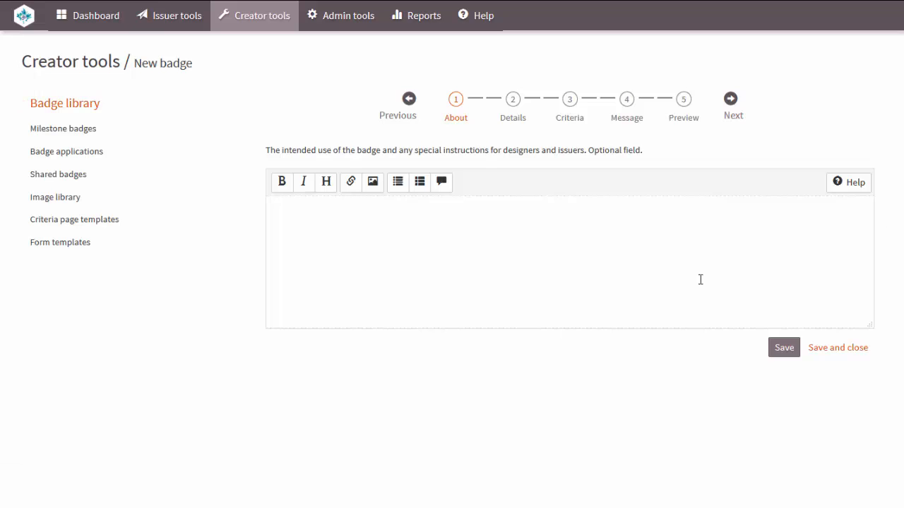
# Write an About note asking issuers to personalize messages and suggest a Slideshare link in the Evidence field, with "ISSUERS:" on its own line.
pyautogui.click(523, 246)
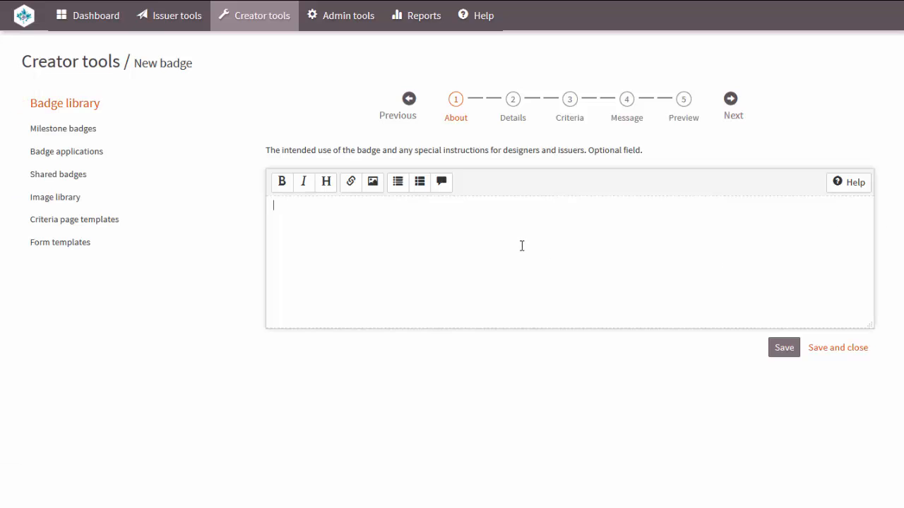
pyautogui.write('ISSUERS: Please personalize your messages to badge earners - suggest that they provide a link to a Slideshare of their presentation in the Evidence field, for example.')
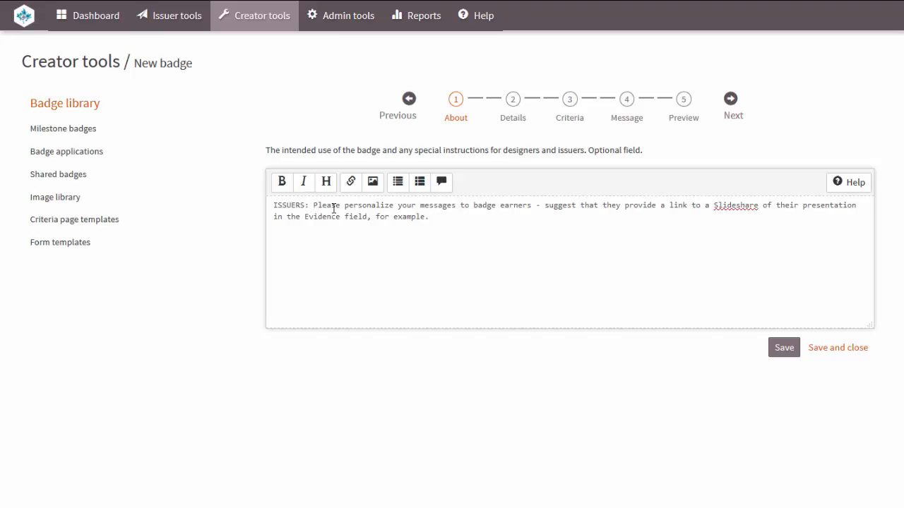
pyautogui.press('Return')
pyautogui.press('Return')
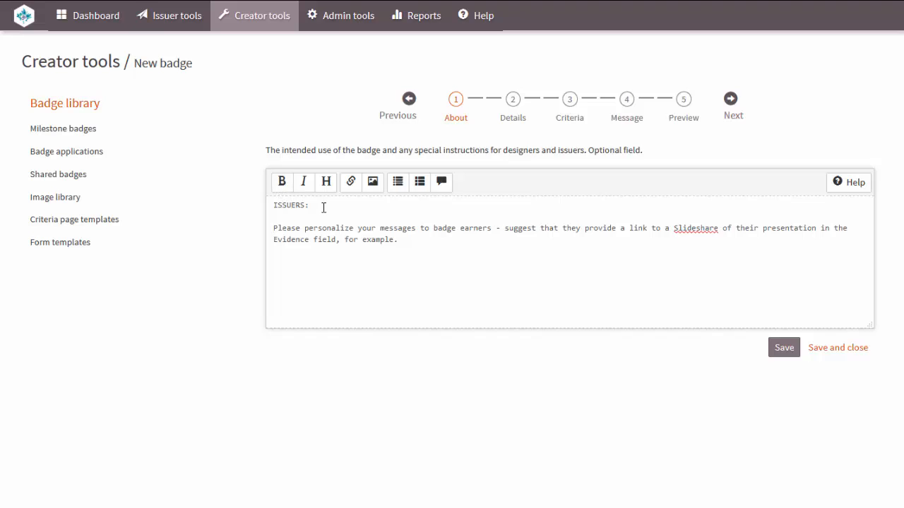
# Make "ISSUERS:" bold in the About note and consult the Markdown syntax help.
pyautogui.moveTo(322, 205); pyautogui.dragTo(275, 205)
pyautogui.click(280, 185)
pyautogui.click(397, 240)
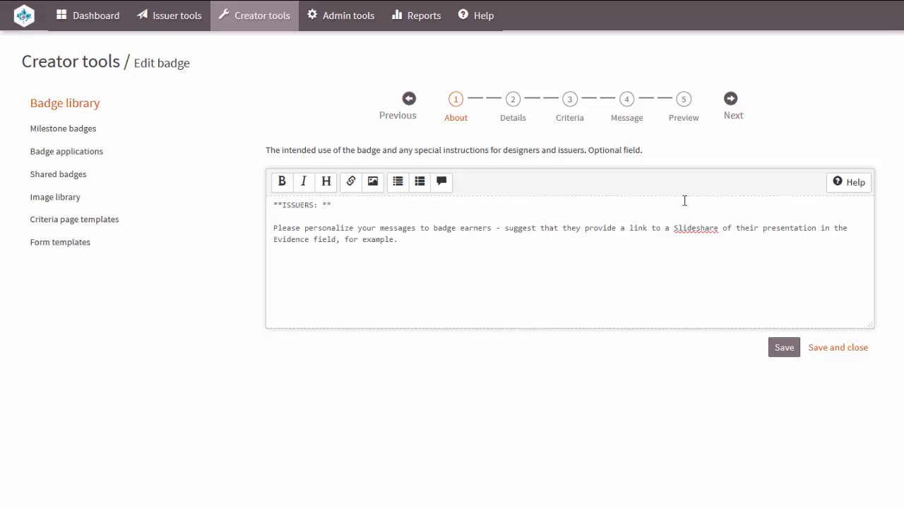
pyautogui.click(846, 183)
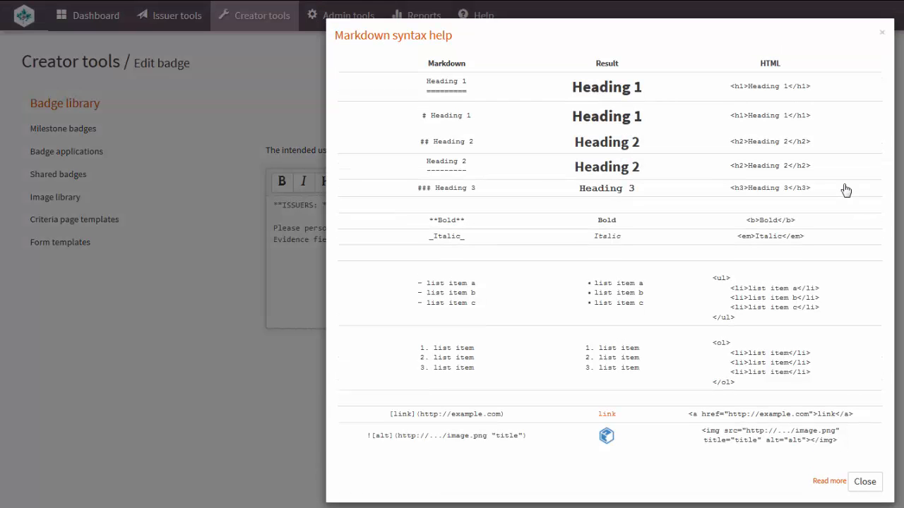
pyautogui.click(862, 483)
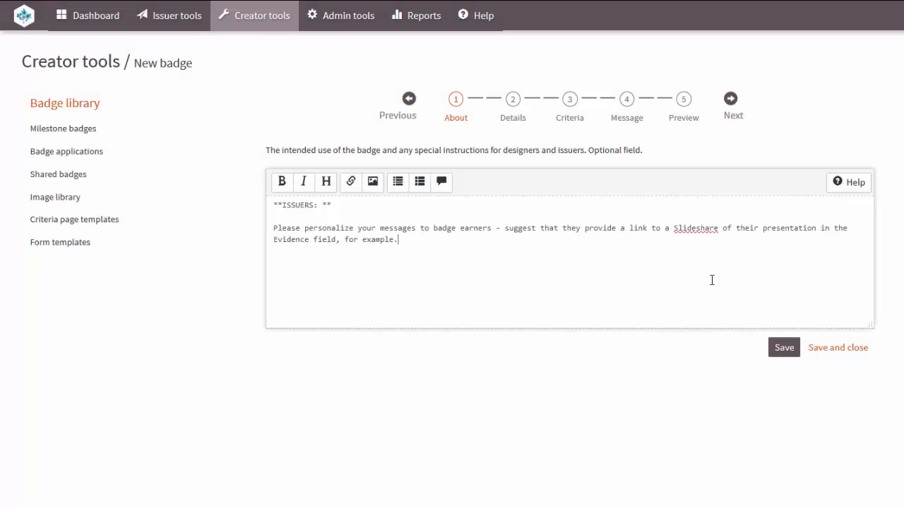
# Name the badge "BC Open Badges Forum 2017 - Instigator" in its details.
pyautogui.click(513, 123)
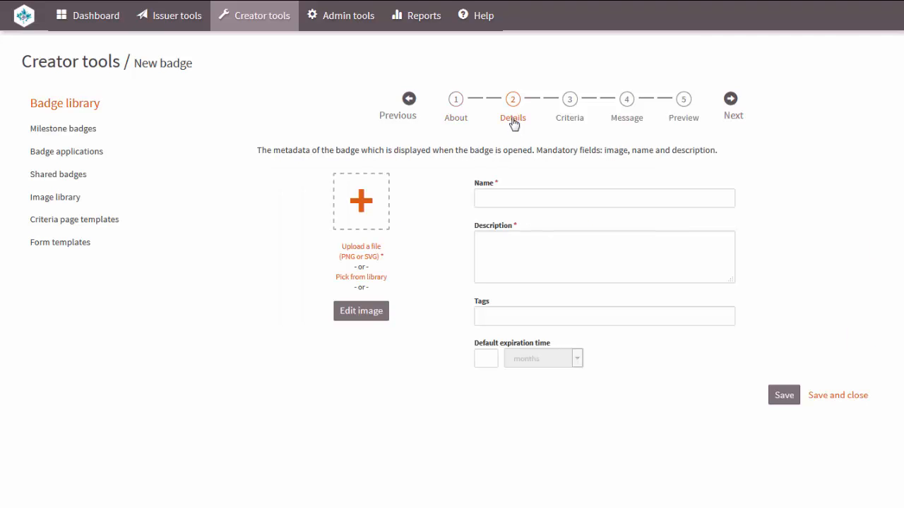
pyautogui.click(550, 197)
pyautogui.write('BC Open Badges Forum 2017 - Instigator')
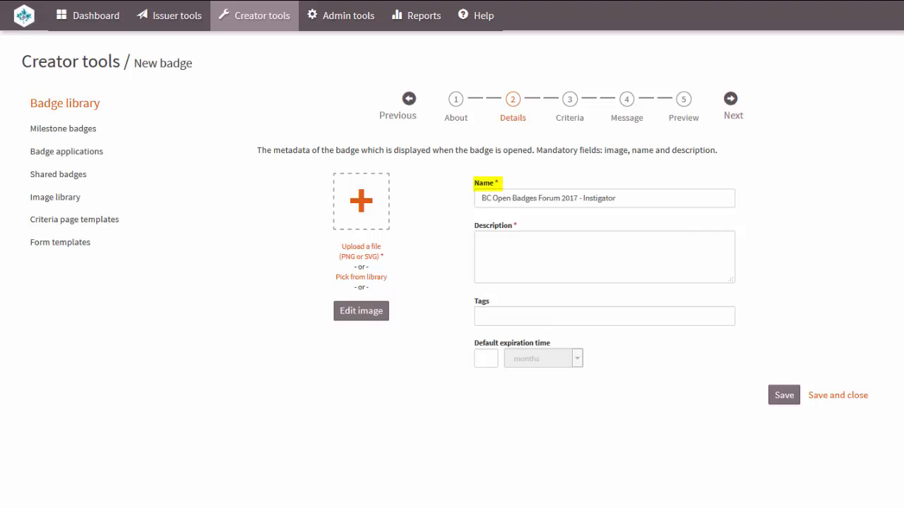
# Enter the description about challenging cross-sectoral groups to design Open Badges at the event hosted by Kwantlen Polytechnic University and CanCred.ca, and enlarge its box.
pyautogui.click(680, 252)
pyautogui.write('Challenged cross-sectoral groups to design Open Badges that can recognize life-wide learning for career and workforce skills development. Part of an inaugural event to build an open recognition network in BC, hosted by Kwantlen Polytechnic University and CanCred.ca.')
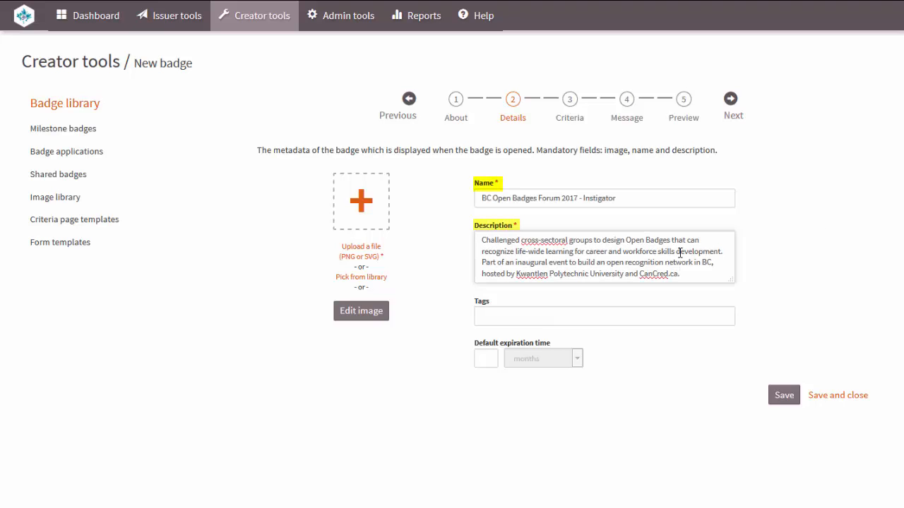
pyautogui.moveTo(746, 300); pyautogui.dragTo(759, 317)
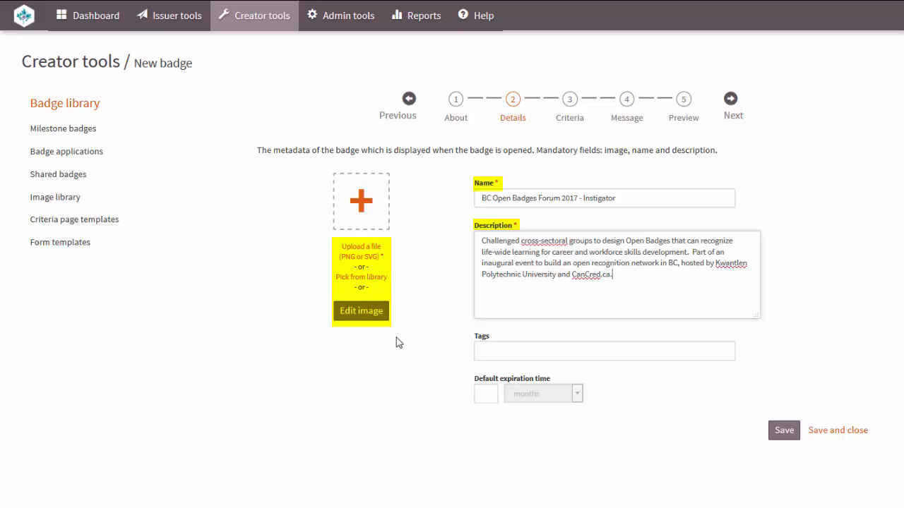
# Edit the badge image and replace the shield's light bulb icon with the solid key icon.
pyautogui.click(381, 325)
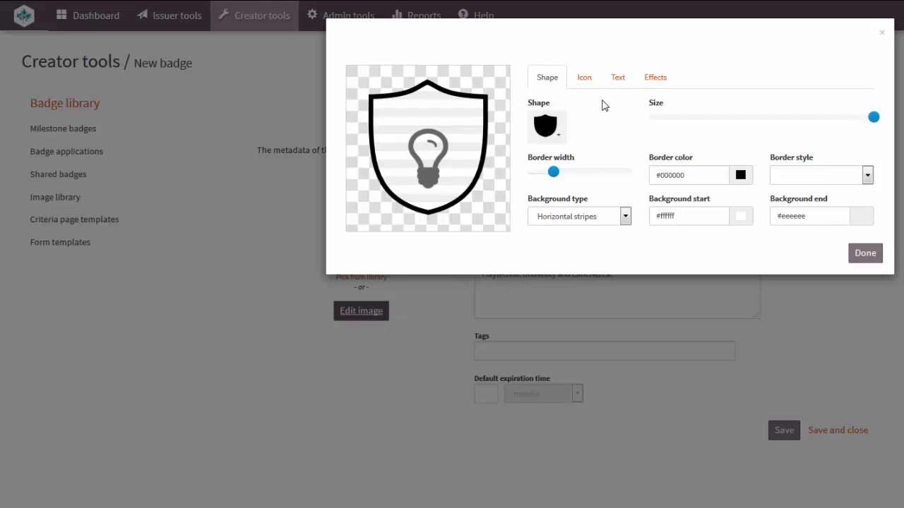
pyautogui.click(586, 82)
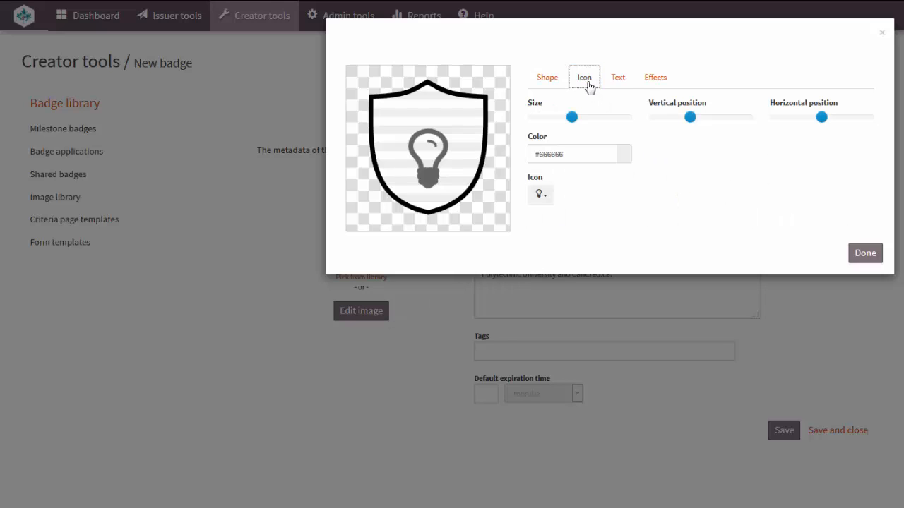
pyautogui.click(546, 202)
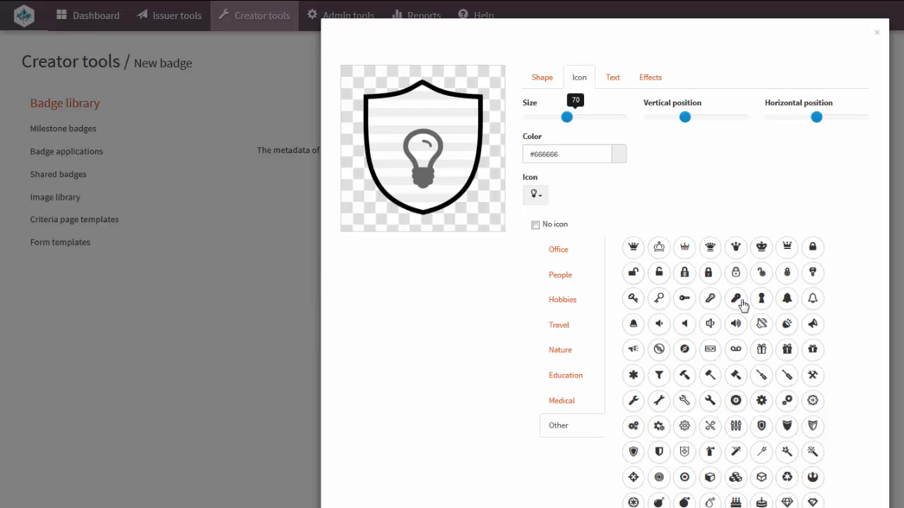
pyautogui.click(736, 300)
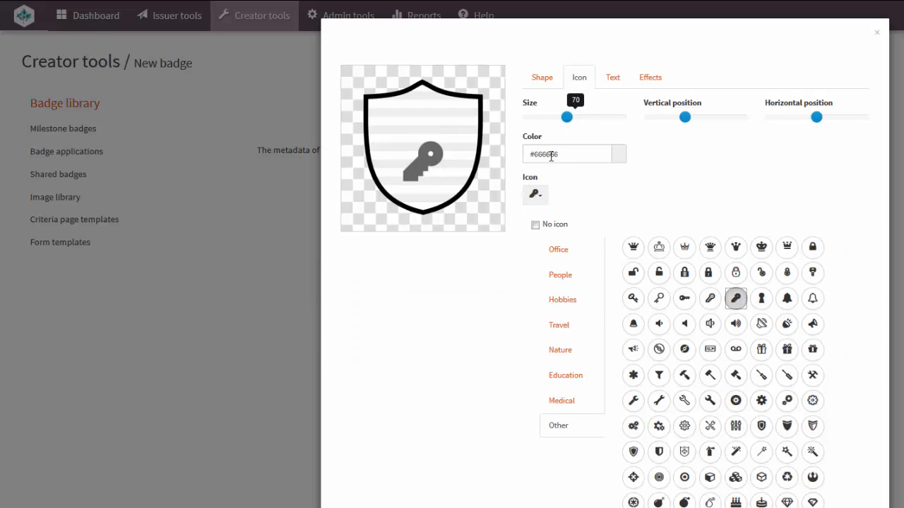
# Set the key icon's color to purple #6f41ca.
pyautogui.click(553, 158)
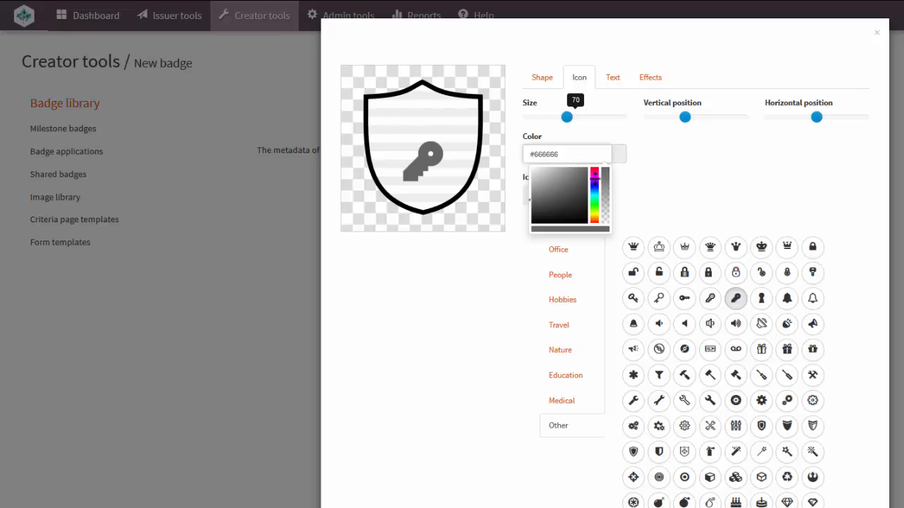
pyautogui.click(594, 183)
pyautogui.click(569, 178)
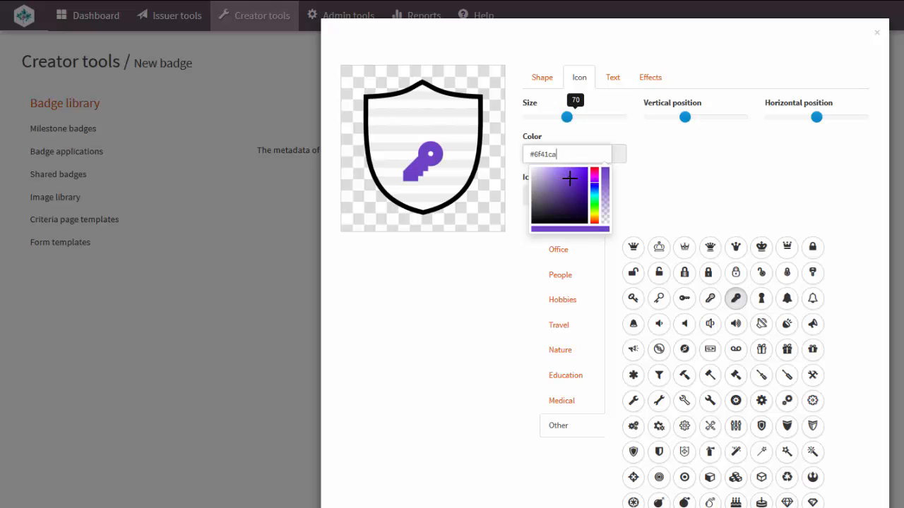
# Enlarge the key icon, raise it to the middle of the shield, and close the image editor.
pyautogui.moveTo(686, 118); pyautogui.dragTo(703, 125)
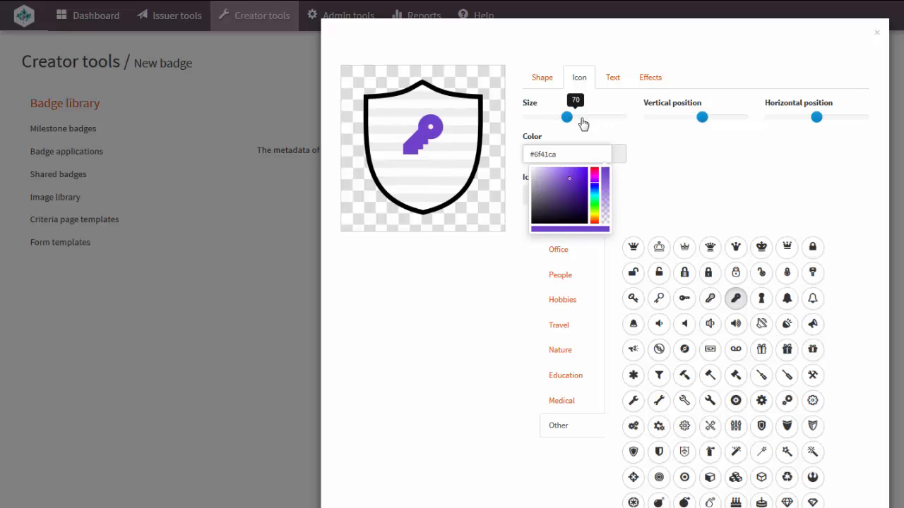
pyautogui.moveTo(583, 125); pyautogui.dragTo(597, 126)
pyautogui.moveTo(699, 125); pyautogui.dragTo(694, 125)
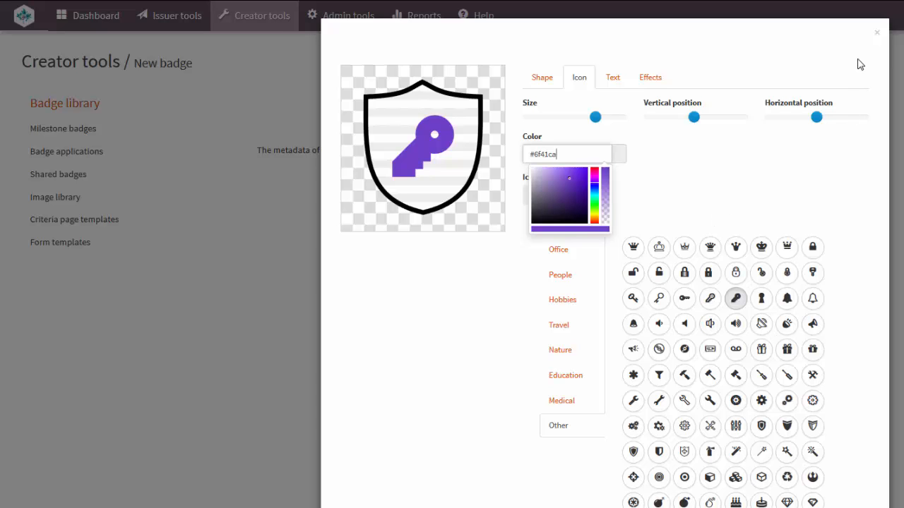
pyautogui.click(877, 35)
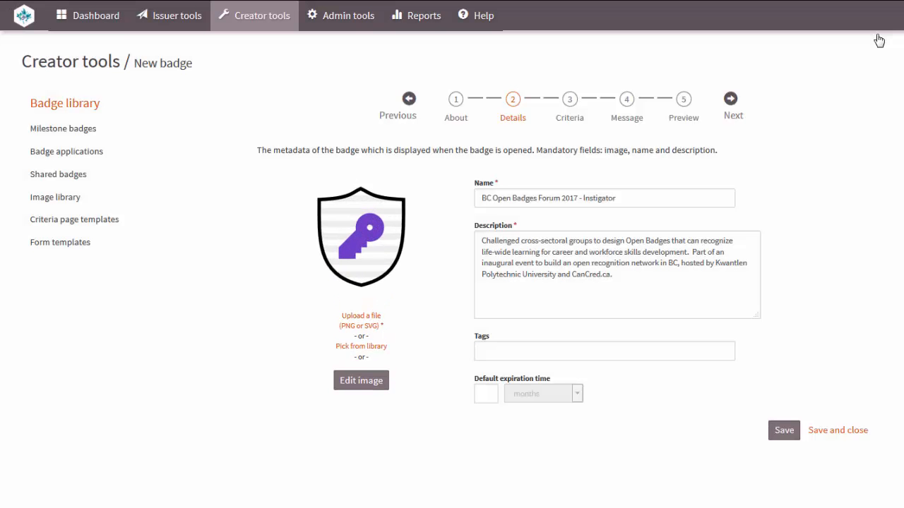
# Upload the BC Open Badges Forum Instigator badge image and set the tags to 21C, Badges, BCed, BCpse, BCskills, employability, Open, Presenter.
pyautogui.click(373, 326)
pyautogui.doubleClick(131, 111)
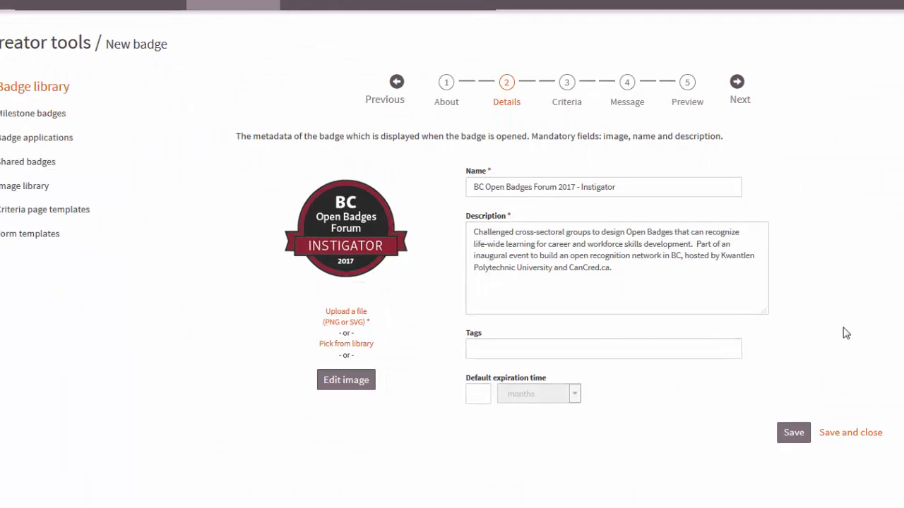
pyautogui.click(657, 335)
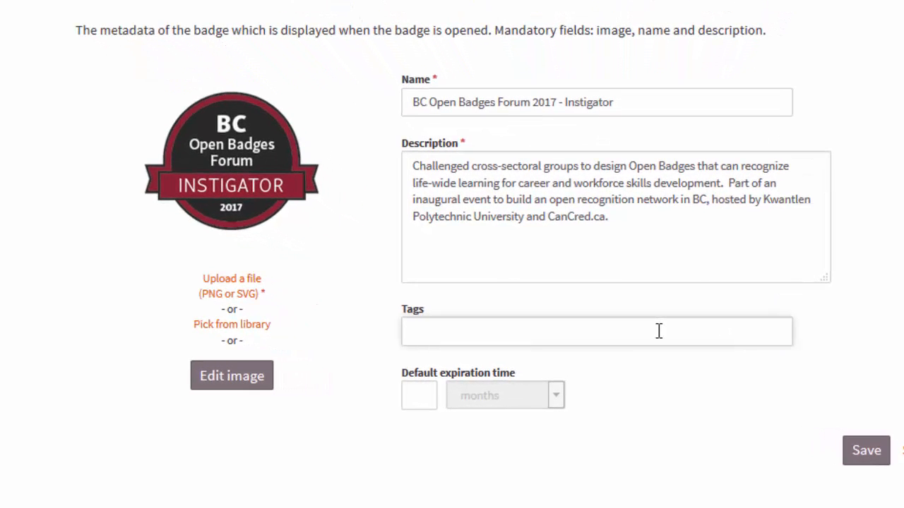
pyautogui.write('21C, Badges, BCed, BCpse, BCskills, employability, Open, Presenter')
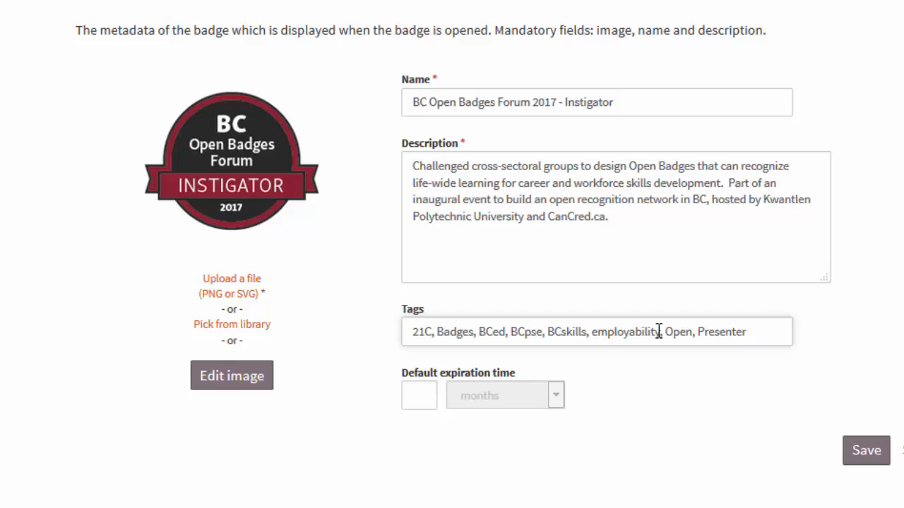
# Try a default expiration time of 12 months and clear the value.
pyautogui.click(421, 399)
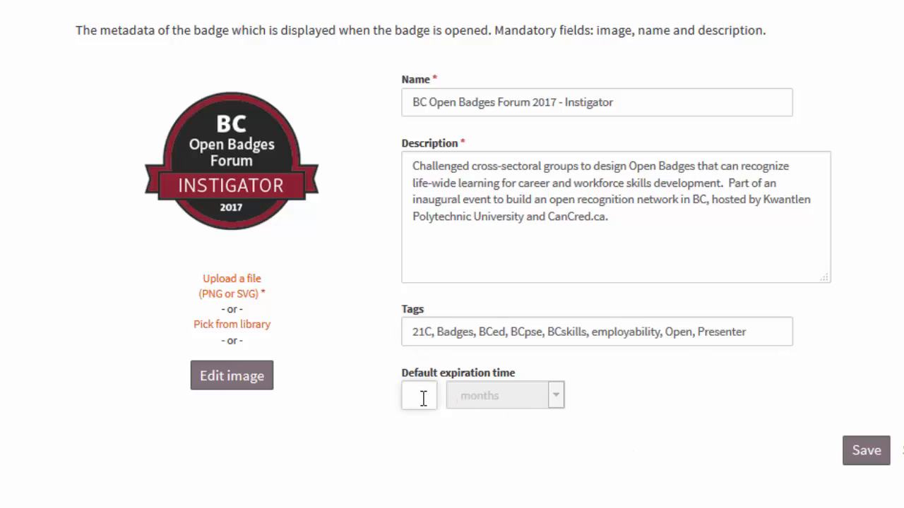
pyautogui.write('12')
pyautogui.moveTo(426, 396); pyautogui.dragTo(348, 400)
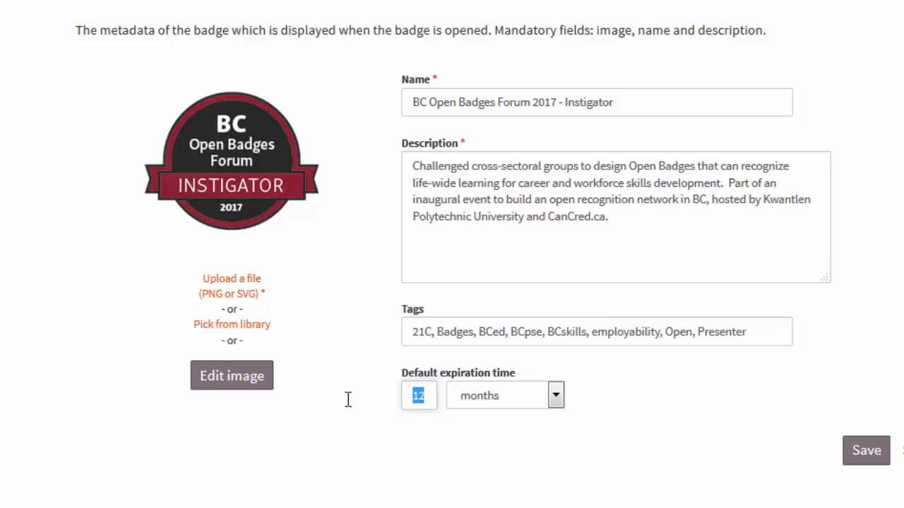
pyautogui.press('BackSpace')
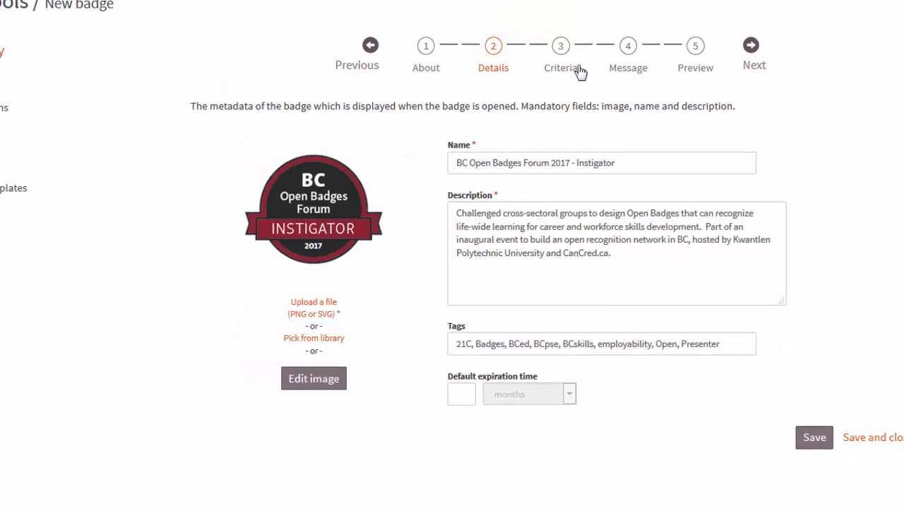
# Write the criteria content covering the Program Committee's invitation, the earner's fast-paced talk with its two topic options, and the embedded badge design challenge.
pyautogui.click(577, 70)
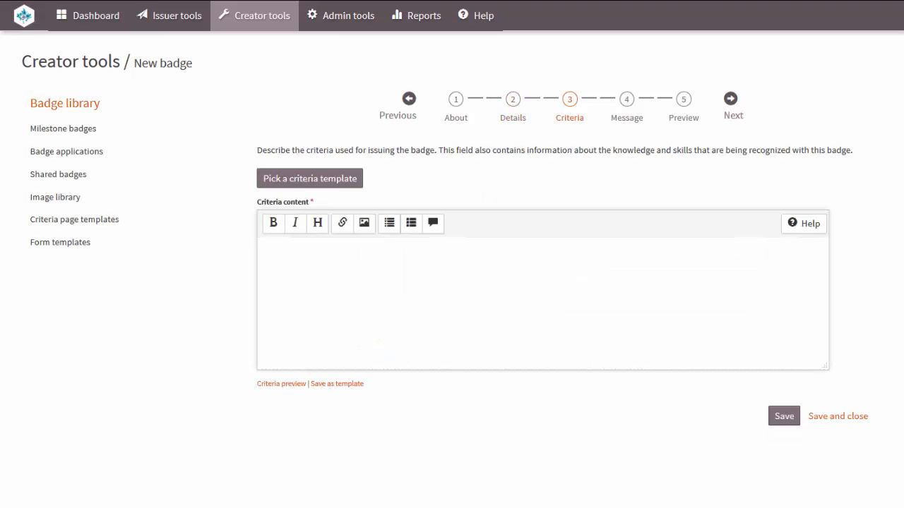
pyautogui.click(594, 288)
pyautogui.write('The Program Committee of the first BC Open Badges Forum invited the earner to appear at the Forum as a recognized thought leader in career and workforce skills development.  The earner provided a brief, fast-paced talk that presented one or more of the following:  a case study of Open Badges in action a use case opportunity for Open Badges  ... concluding with an embedded badge design challenge to help spark collaborative brainstorming by Forum participants from multiple sectors in BC.')
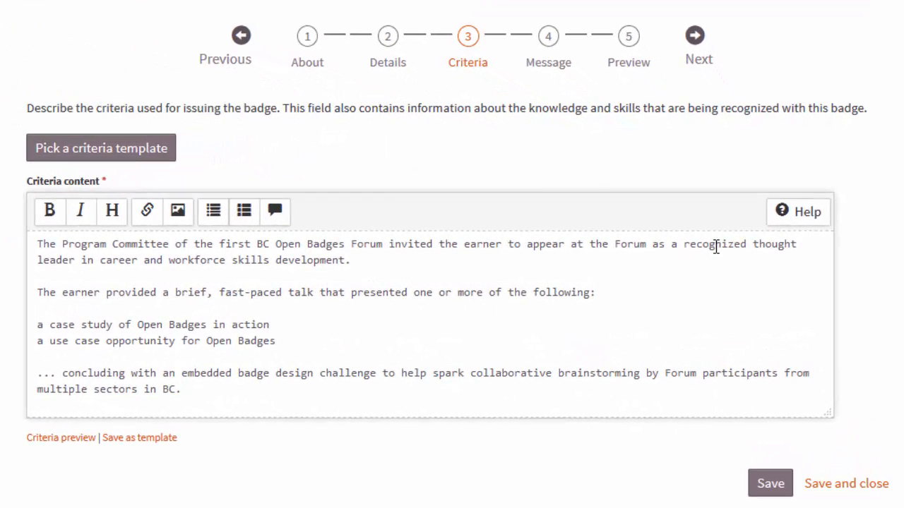
# Make the phrases "recognized thought leader" and "badge design challenge" bold in the criteria content.
pyautogui.doubleClick(77, 260)
pyautogui.moveTo(95, 254); pyautogui.dragTo(683, 244)
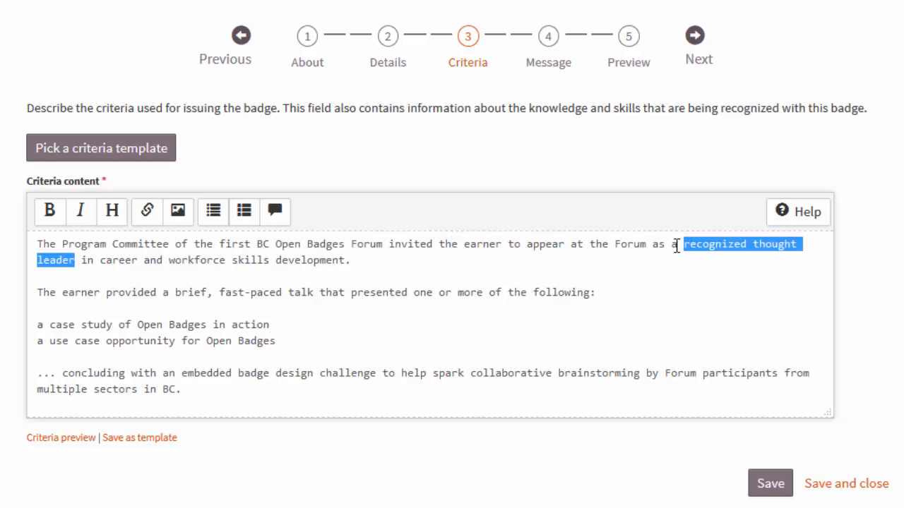
pyautogui.click(46, 212)
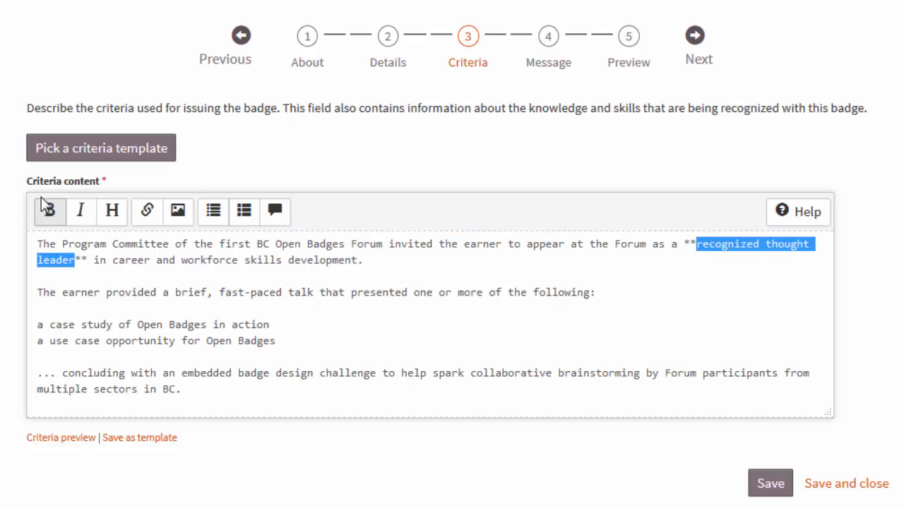
pyautogui.click(376, 372)
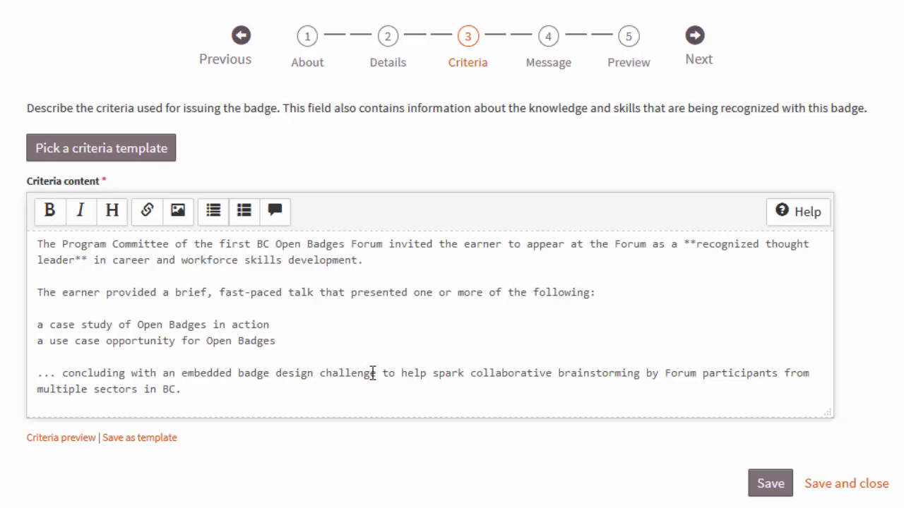
pyautogui.moveTo(372, 373); pyautogui.dragTo(242, 380)
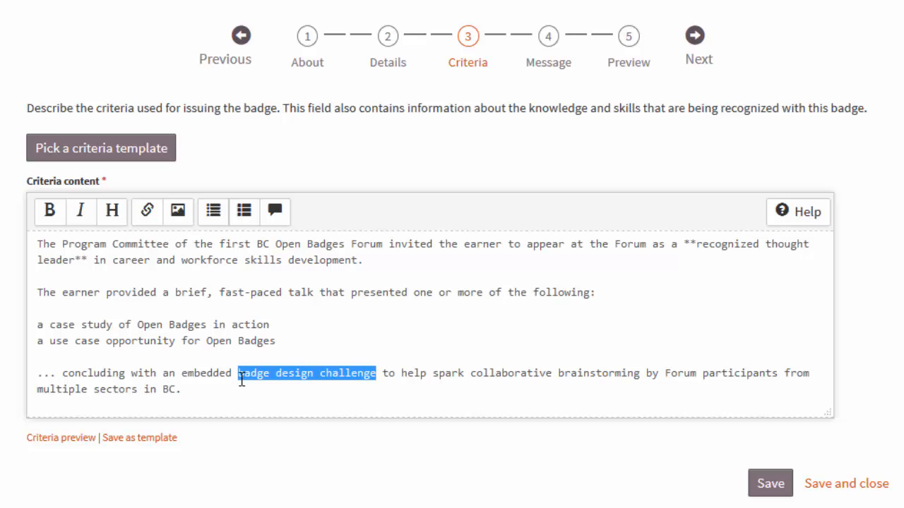
pyautogui.click(51, 212)
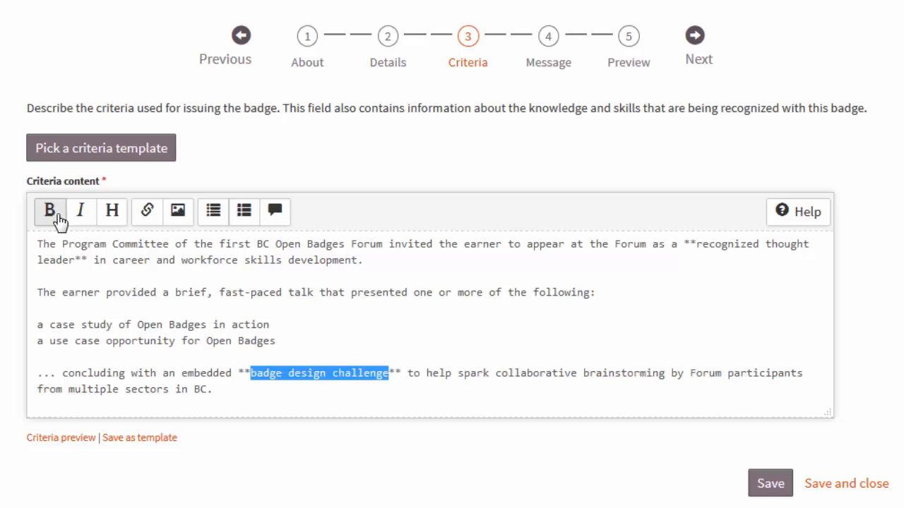
# Turn the case study and use case lines into a bulleted list and check the criteria preview.
pyautogui.moveTo(280, 341); pyautogui.dragTo(16, 329)
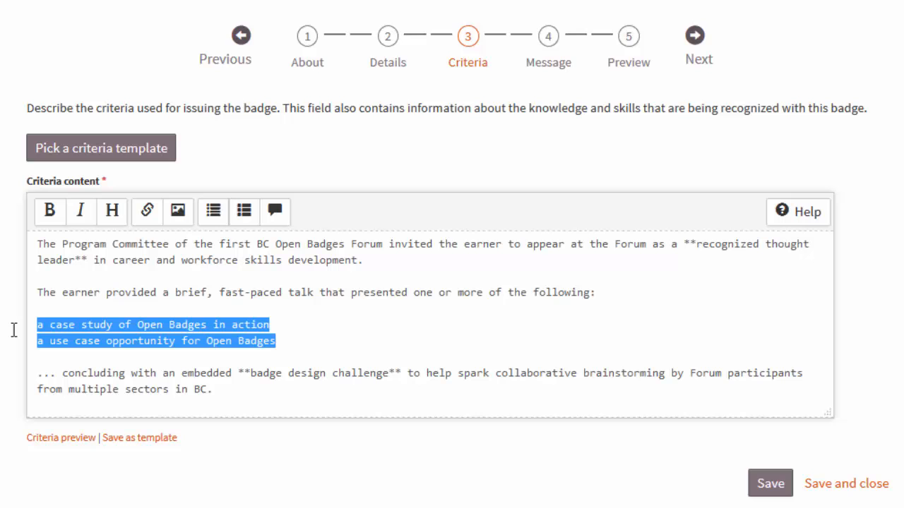
pyautogui.click(213, 211)
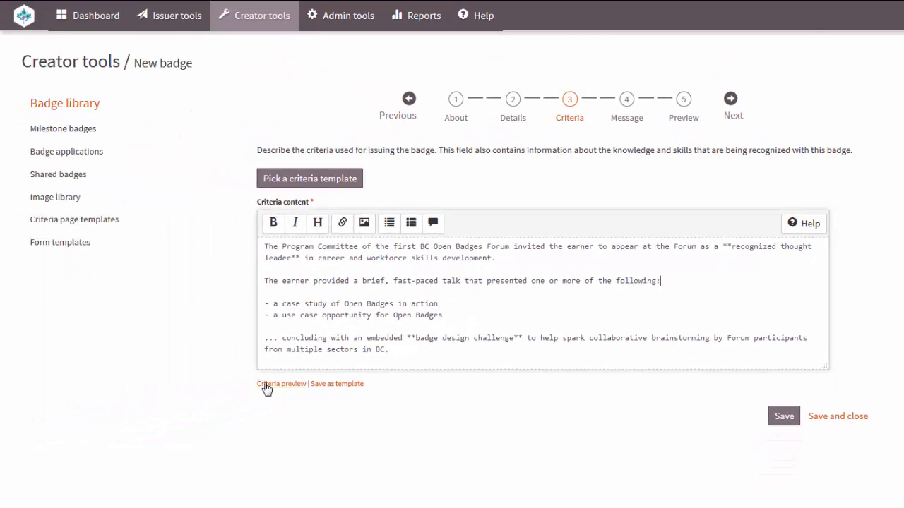
pyautogui.click(264, 384)
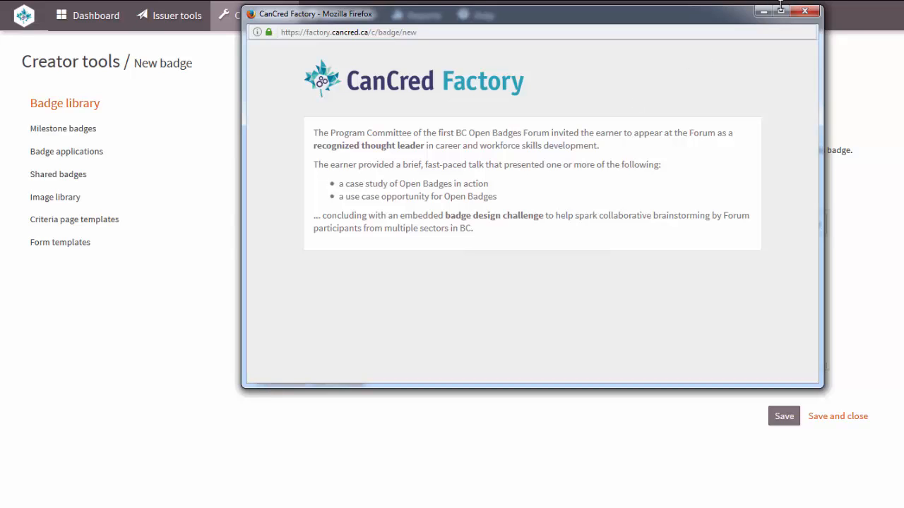
pyautogui.click(802, 11)
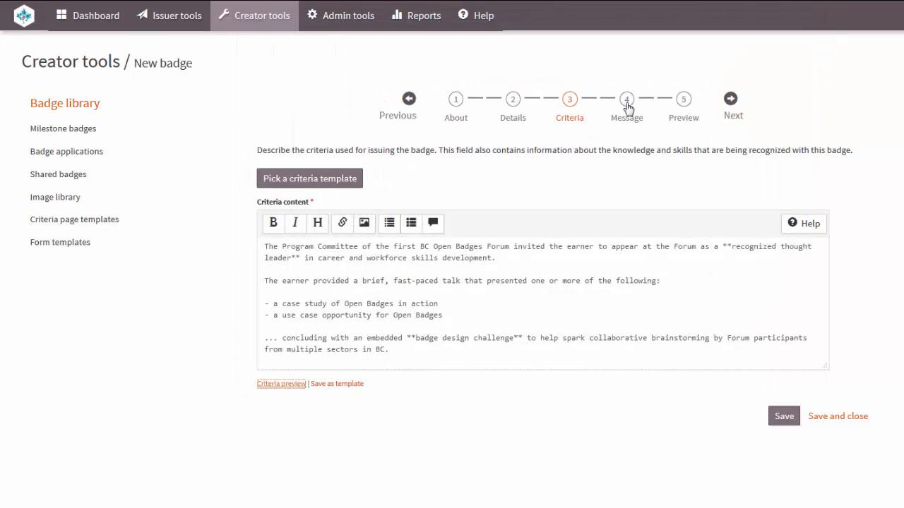
# Set the email subject to "Claim your "Instigator" Open Badge from the BC Open Badges Forum" and fill in the Program Committee's thank-you message body.
pyautogui.click(629, 125)
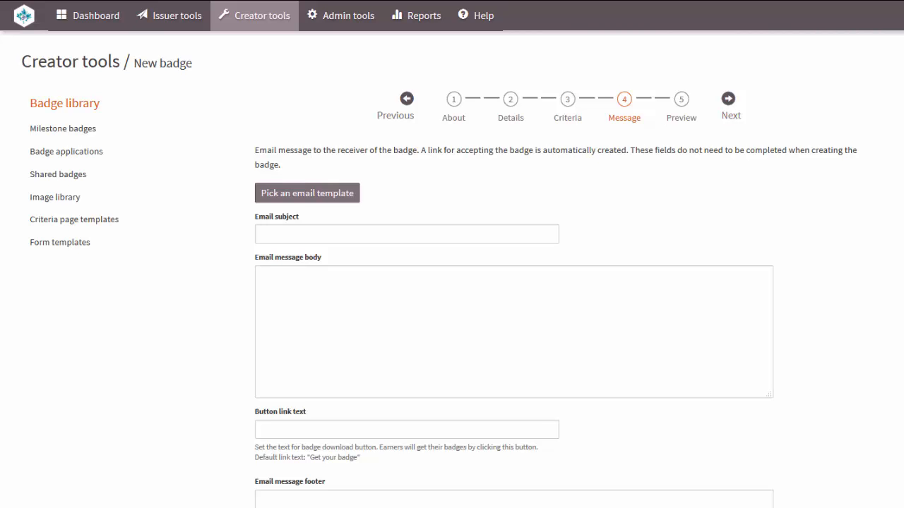
pyautogui.click(480, 205)
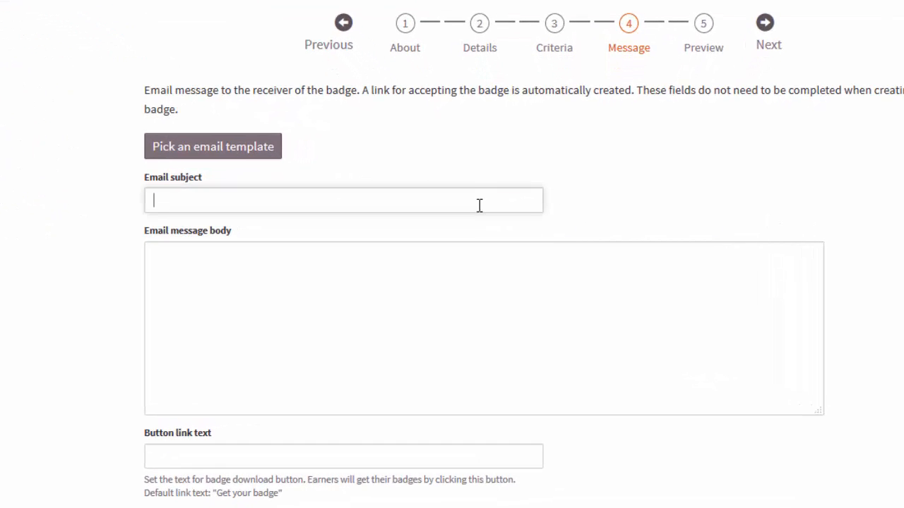
pyautogui.write('Claim your "Instigator" Open Badge from the BC Open Badges Forum')
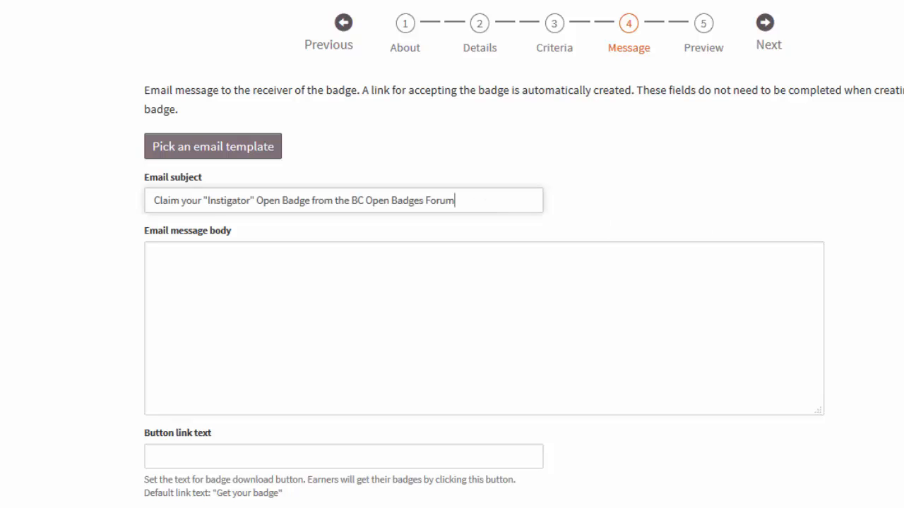
pyautogui.click(425, 322)
pyautogui.hotkey('ctrl', 'v')
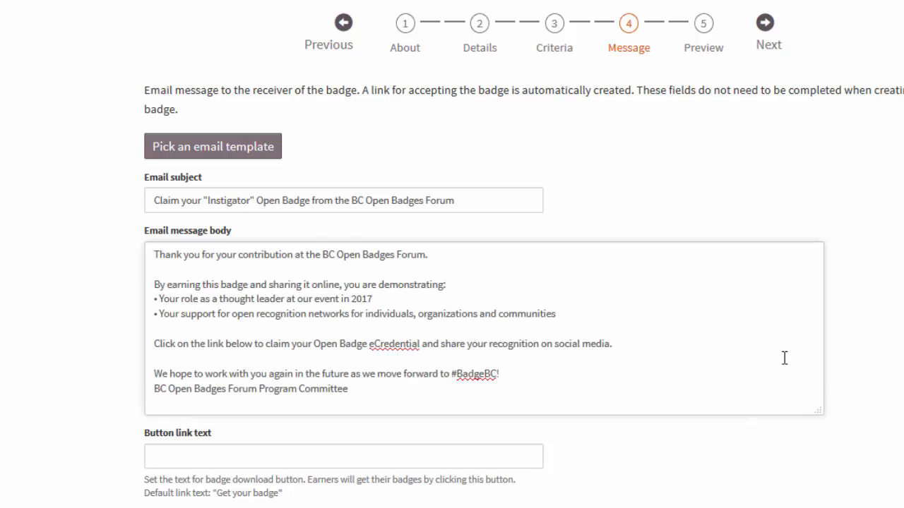
# Set the button link text to "Claim your Open Badge eCredential" and fill the message footer with the badge sharing and evidence guidance.
pyautogui.click(254, 459)
pyautogui.hotkey('ctrl', 'v')
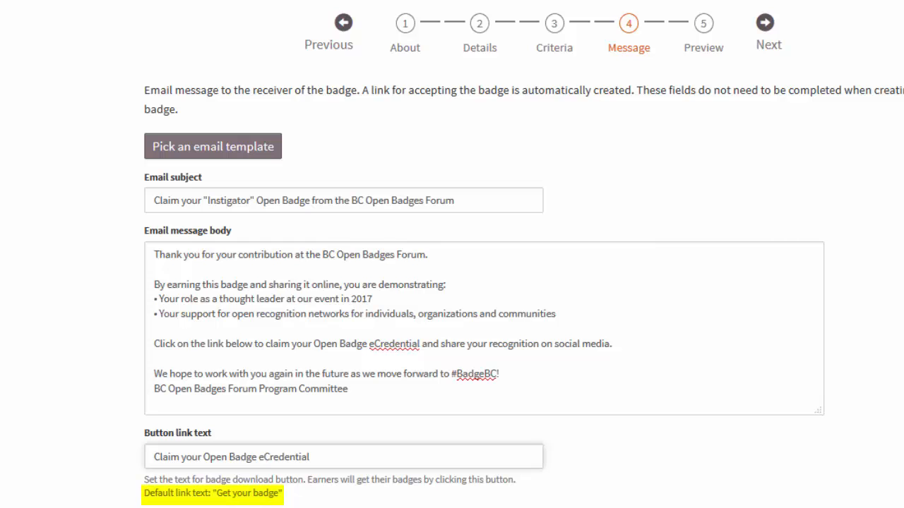
pyautogui.press('Tab')
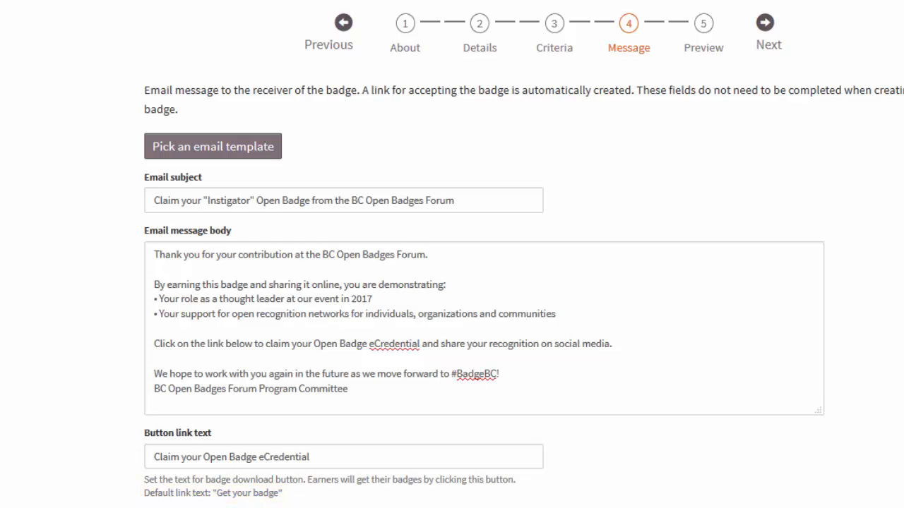
pyautogui.scroll(-2, 518, 394)
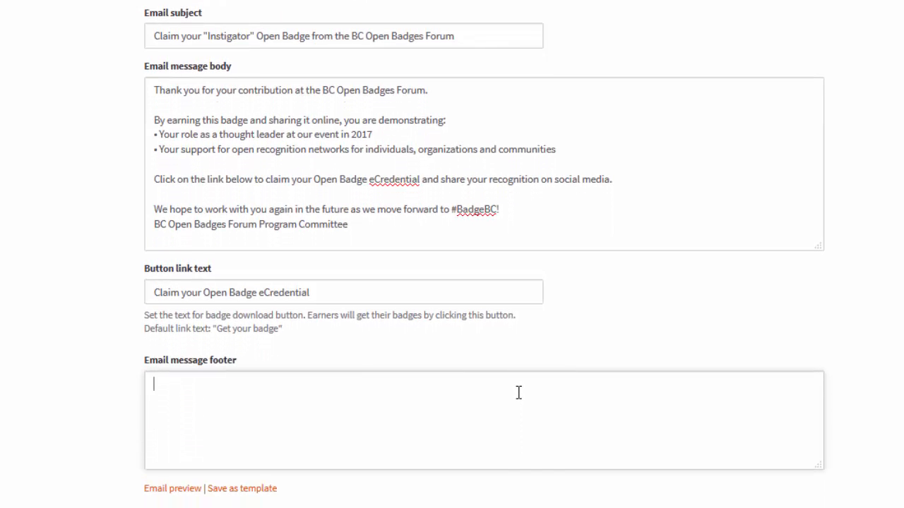
pyautogui.hotkey('ctrl', 'v')
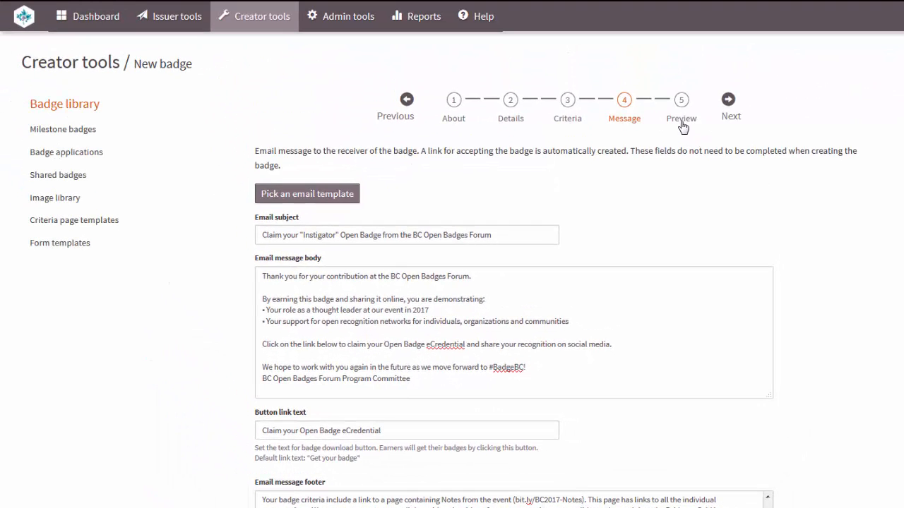
# Review the finished badge preview, including its criteria page and the full email message.
pyautogui.click(682, 120)
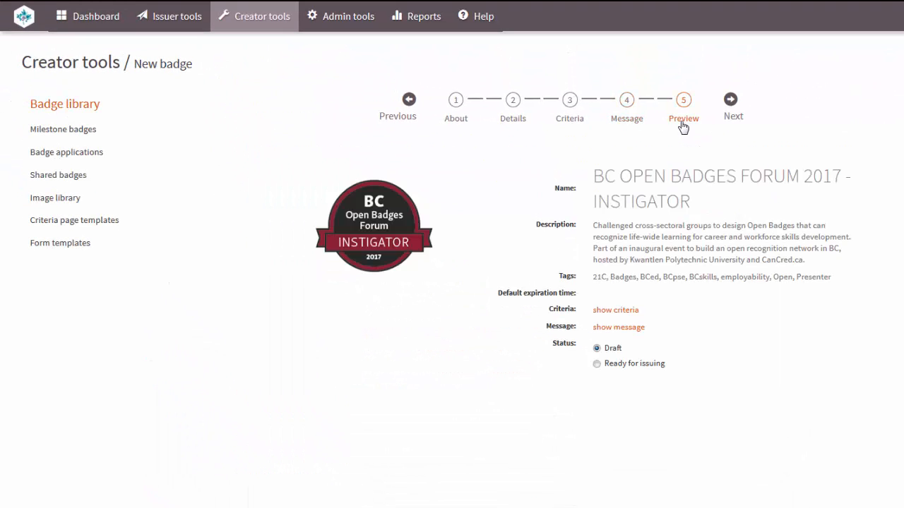
pyautogui.click(634, 312)
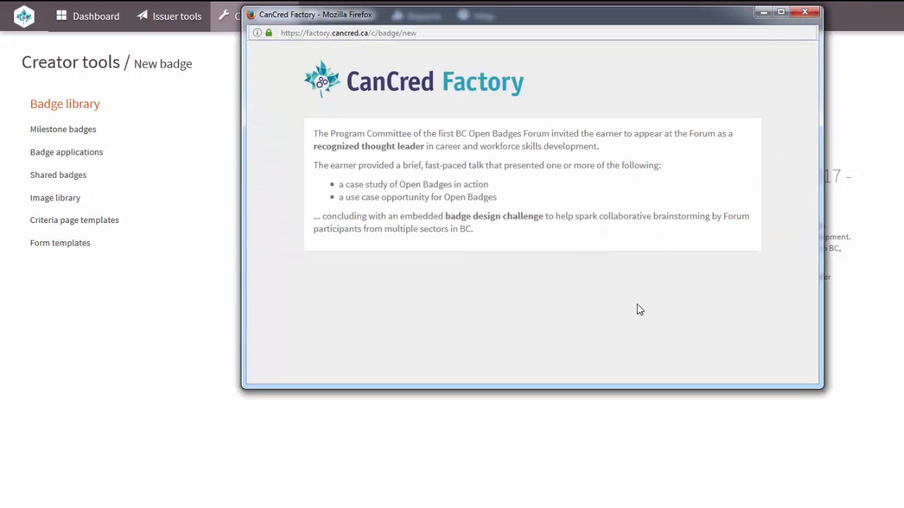
pyautogui.click(804, 12)
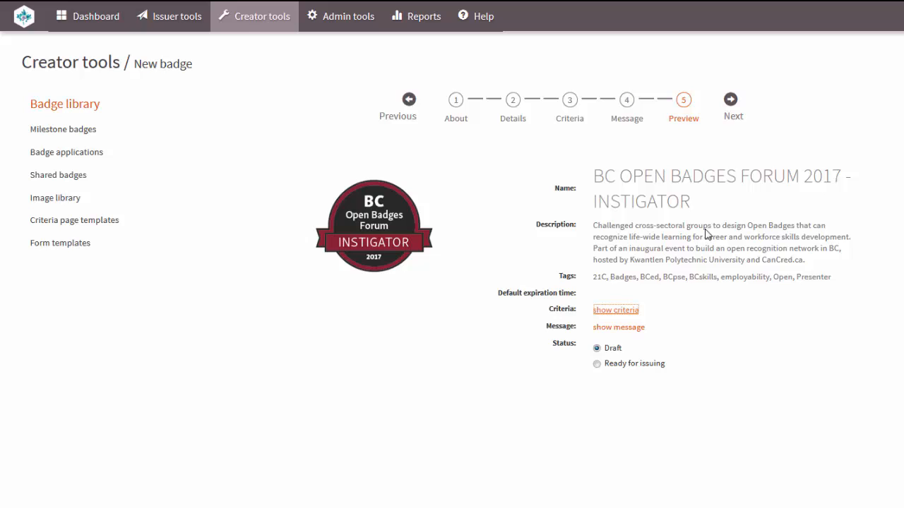
pyautogui.click(633, 329)
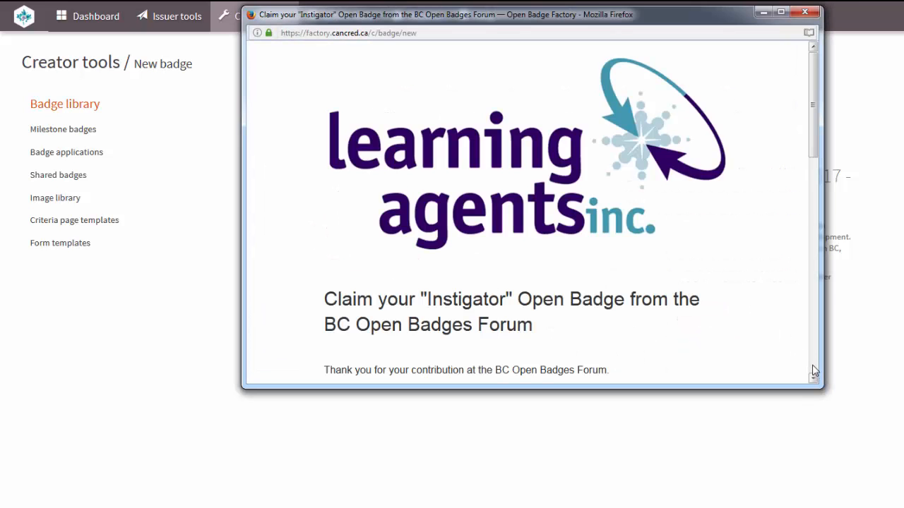
pyautogui.scroll(-10, 813, 371)
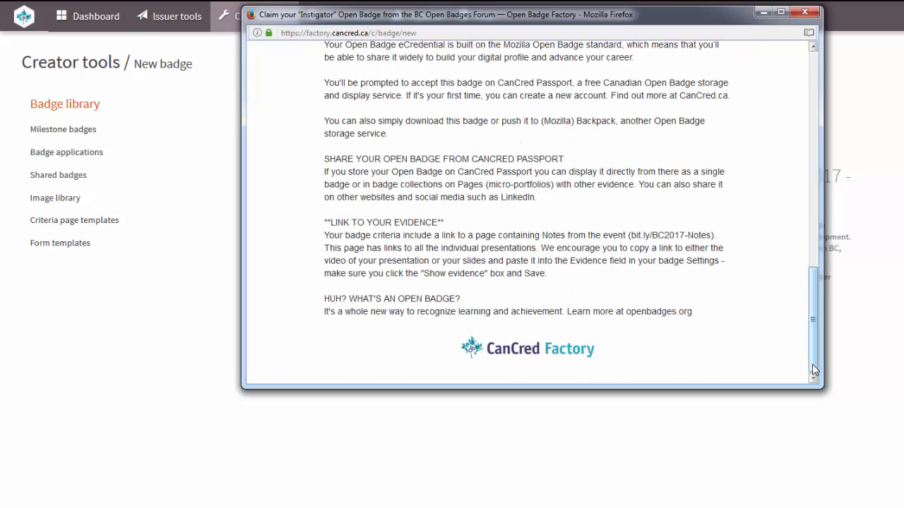
pyautogui.click(805, 13)
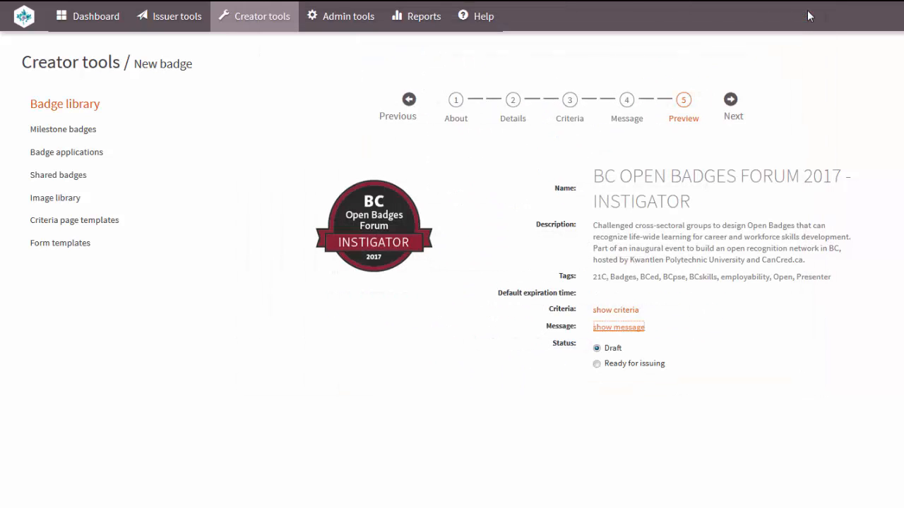
# Set the badge status to Ready for issuing and start issuing it.
pyautogui.click(593, 365)
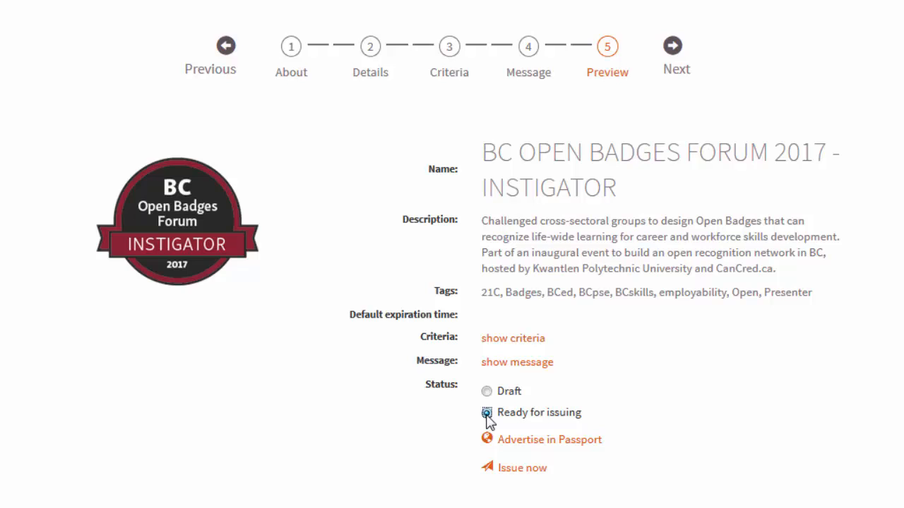
pyautogui.click(539, 472)
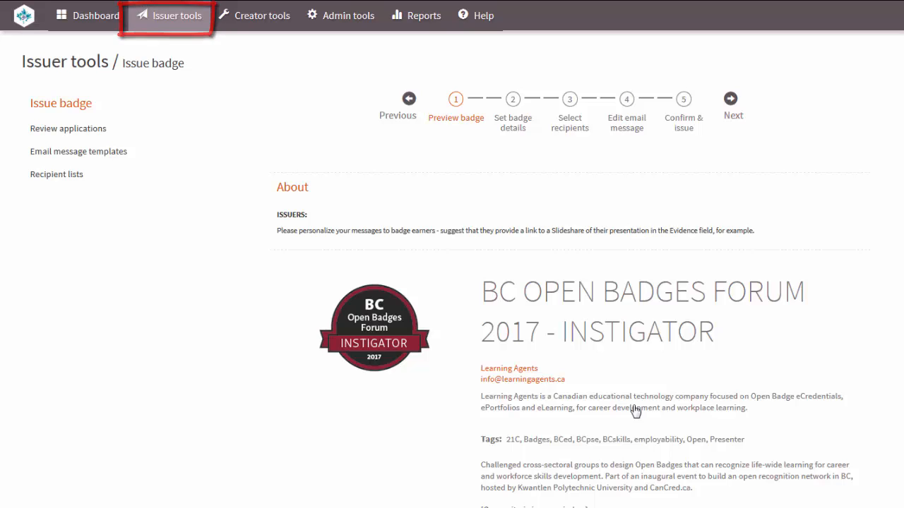
# Set the badge's issue date to 17.02.2017 and leave the expiry date blank.
pyautogui.click(513, 124)
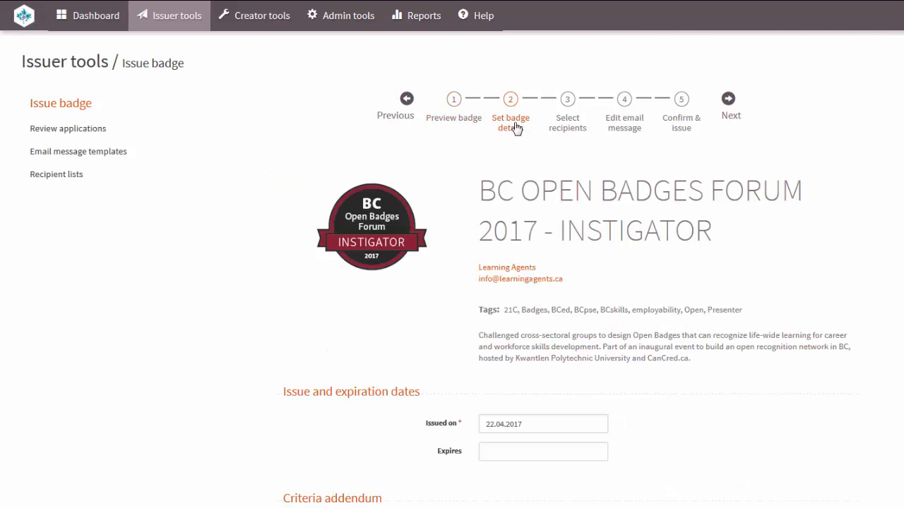
pyautogui.scroll(-3, 550, 432)
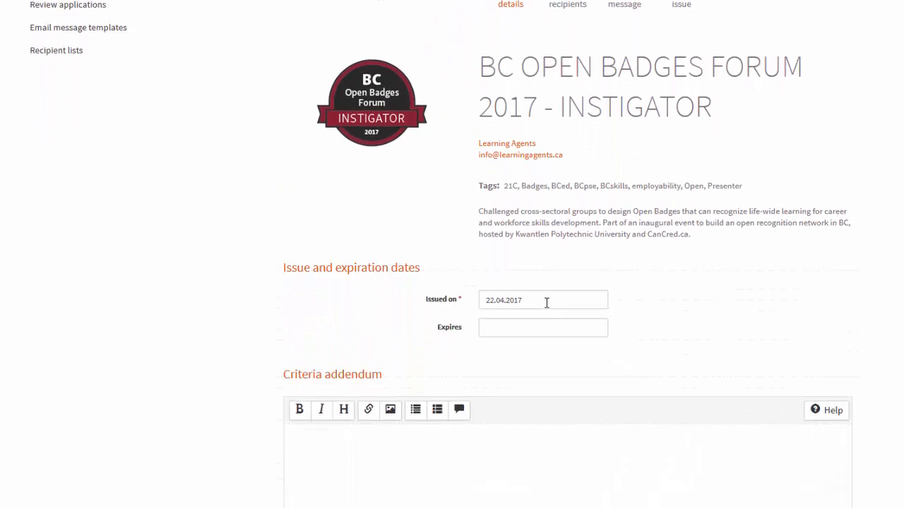
pyautogui.click(546, 262)
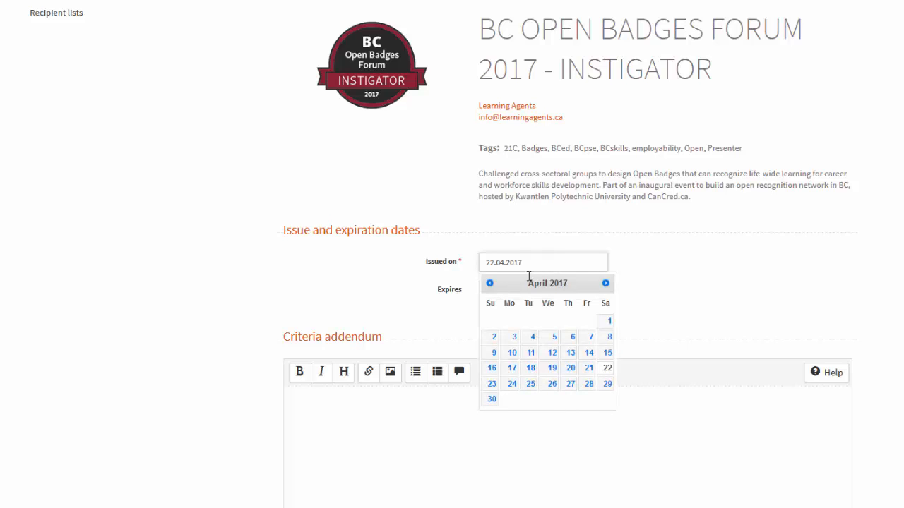
pyautogui.click(490, 284)
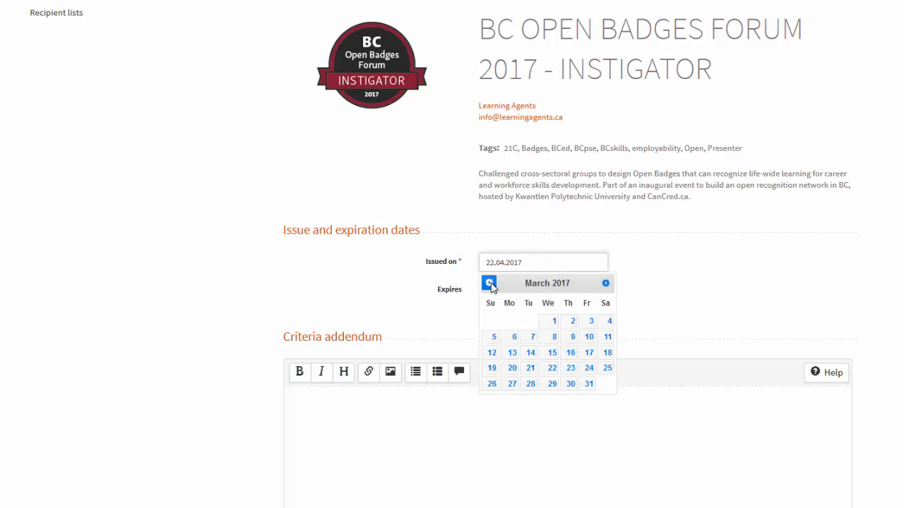
pyautogui.click(490, 283)
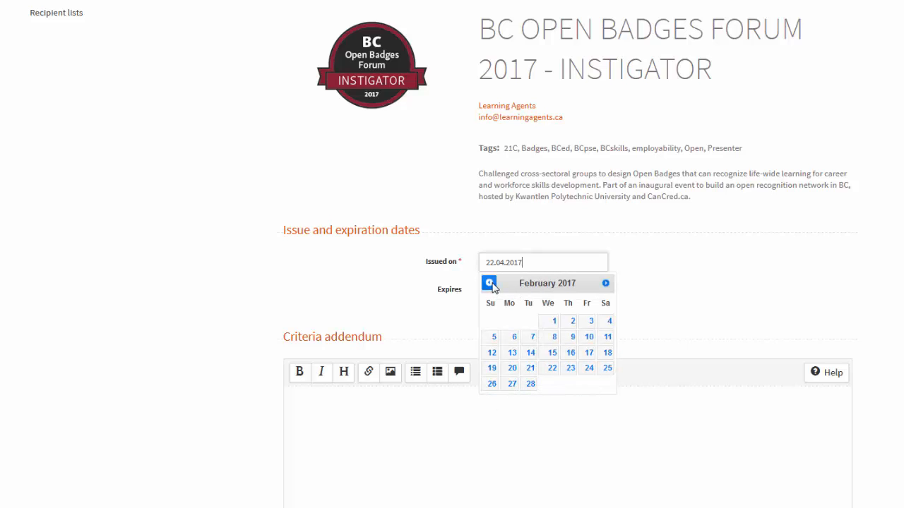
pyautogui.click(588, 353)
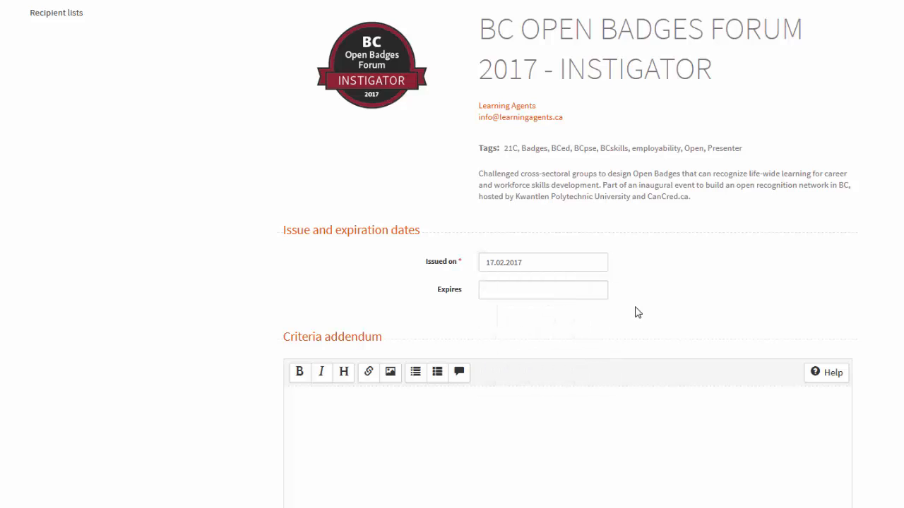
pyautogui.click(557, 294)
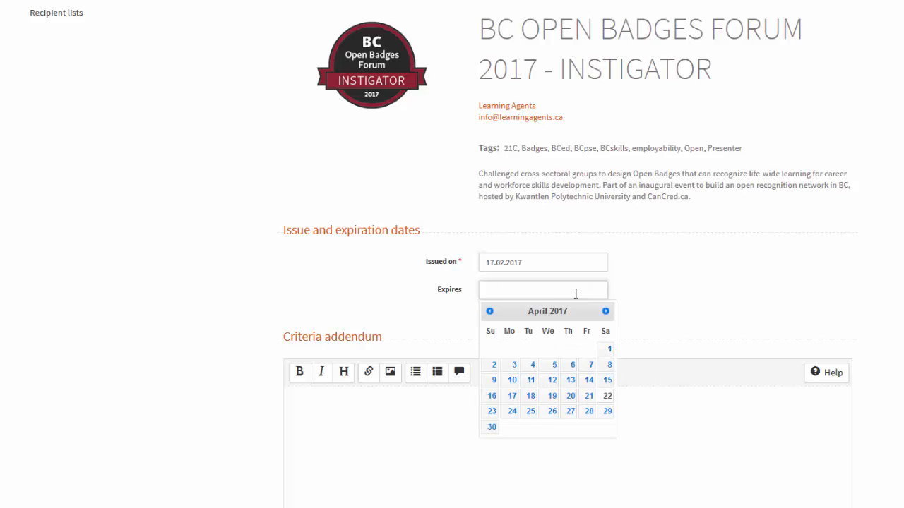
pyautogui.click(719, 292)
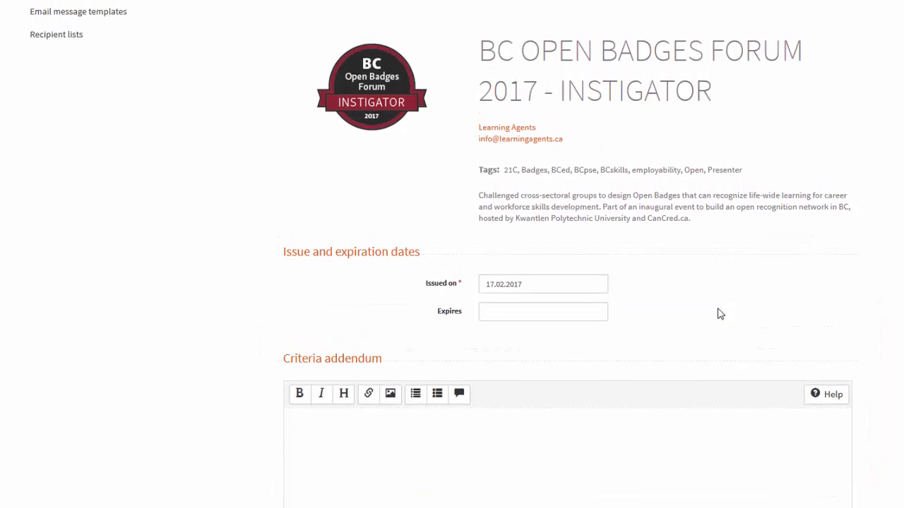
# Enter the recipient's email address in the badge's recipient details.
pyautogui.click(575, 40)
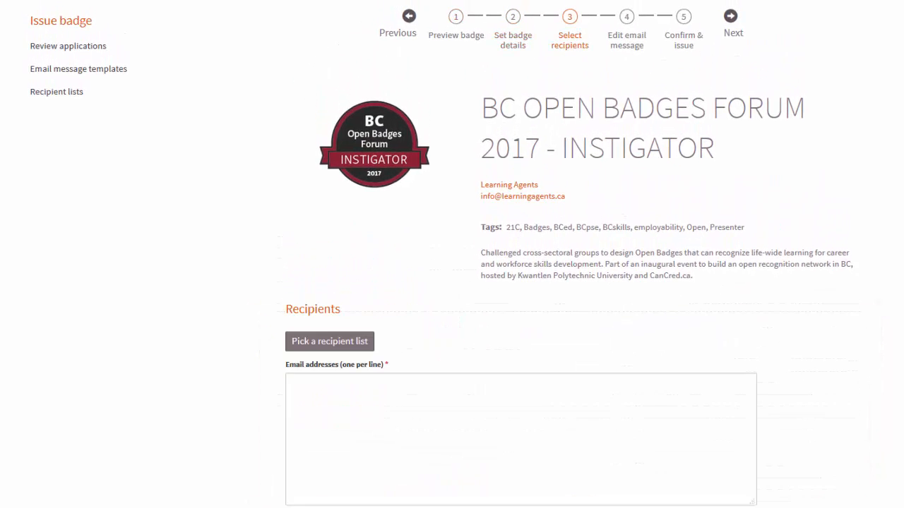
pyautogui.click(675, 429)
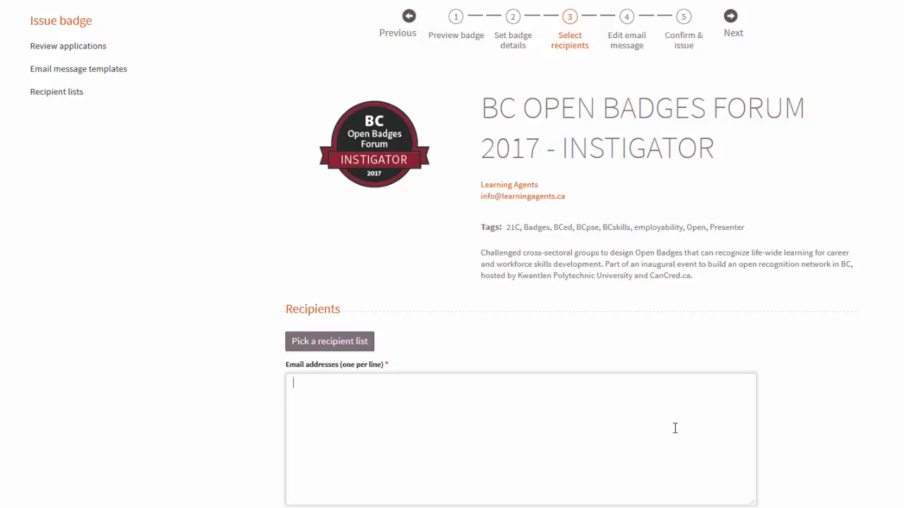
pyautogui.hotkey('ctrl', 'v')
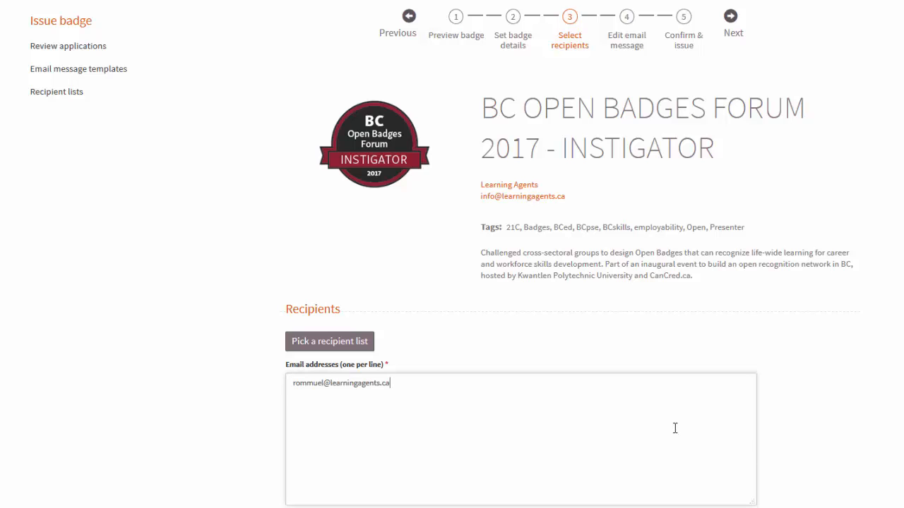
# Begin the email body with a greeting to the recipient, praise for their Forum presentation, and a suggestion to add a Slideshare link in the Evidence field.
pyautogui.click(638, 47)
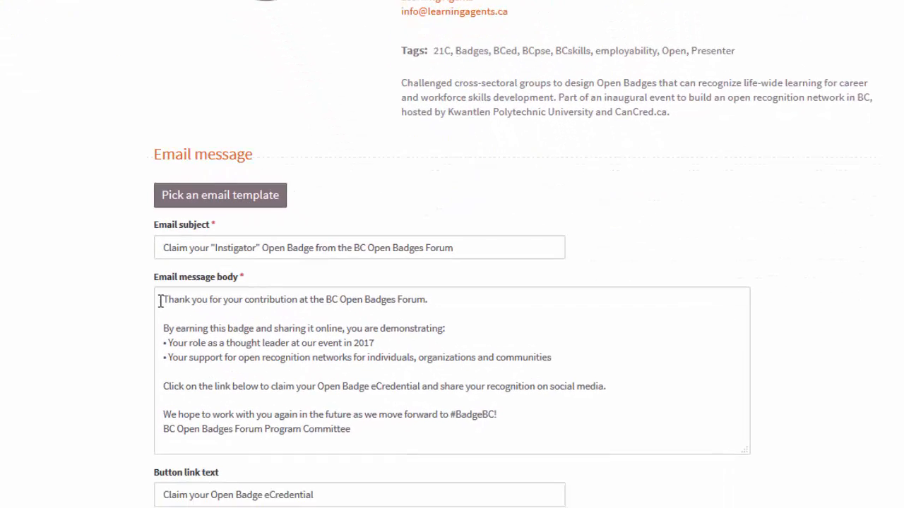
pyautogui.click(161, 301)
pyautogui.press('Return')
pyautogui.press('Return')
pyautogui.press('Return')
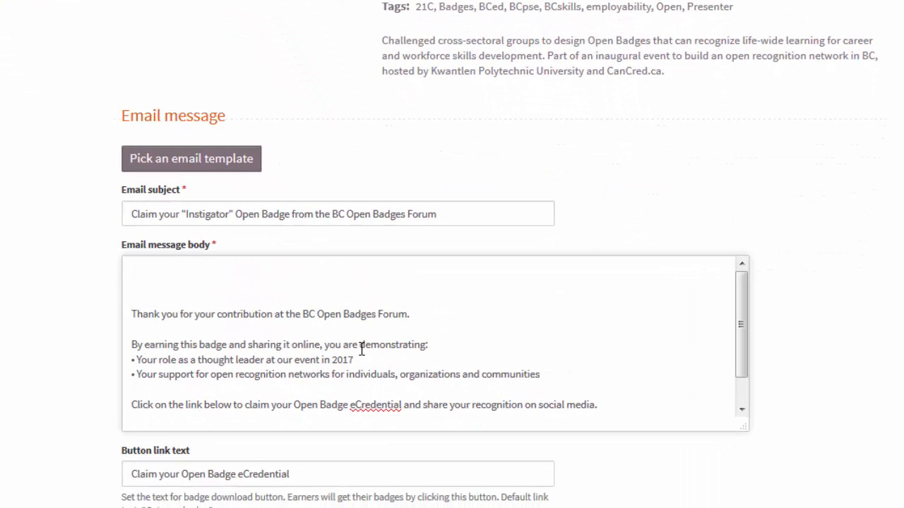
pyautogui.press('Up')
pyautogui.press('Up')
pyautogui.press('Up')
pyautogui.write("Hi Rommuel:  That was a great presentation  you made at the Forum - why don't you add a link to a Slideshare of it in your Evidence field.")
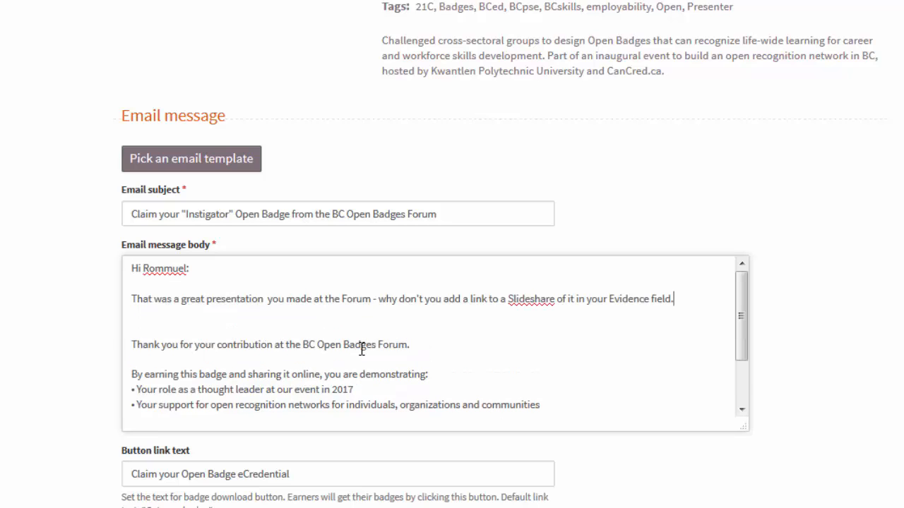
pyautogui.press('Return')
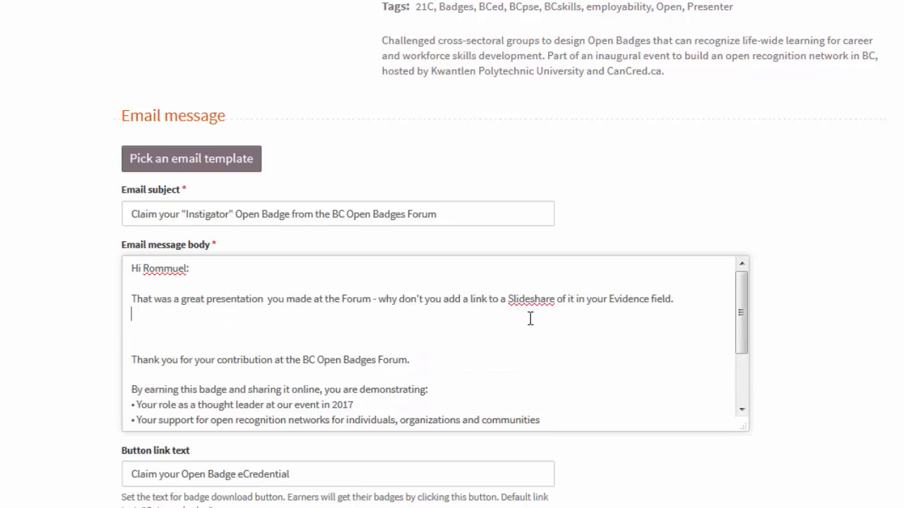
# Add a line of asterisks below the personal note in the email body and end the Slideshare sentence with a question mark.
pyautogui.press('Return')
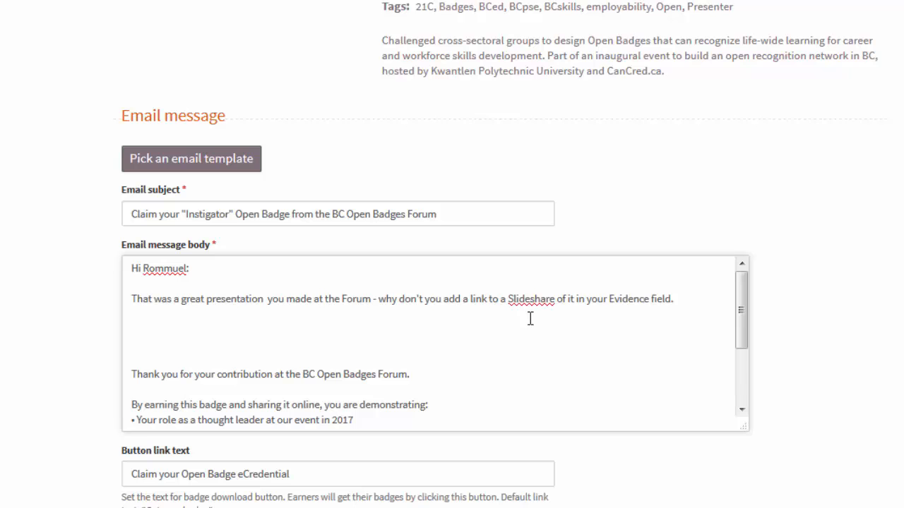
pyautogui.write('*********************')
pyautogui.click(692, 300)
pyautogui.press('BackSpace')
pyautogui.write('?')
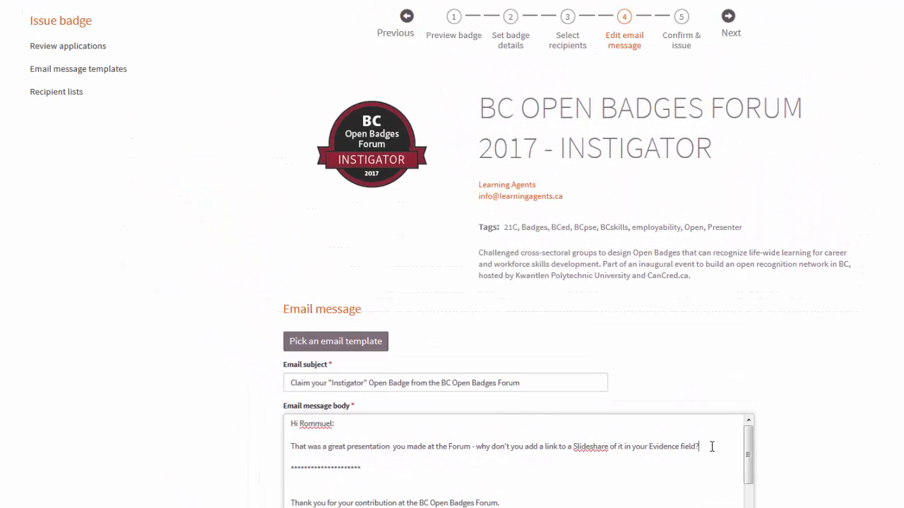
# Hide the issuing event from reports, issue the badge to the recipient and continue past the issuing progress page.
pyautogui.click(685, 44)
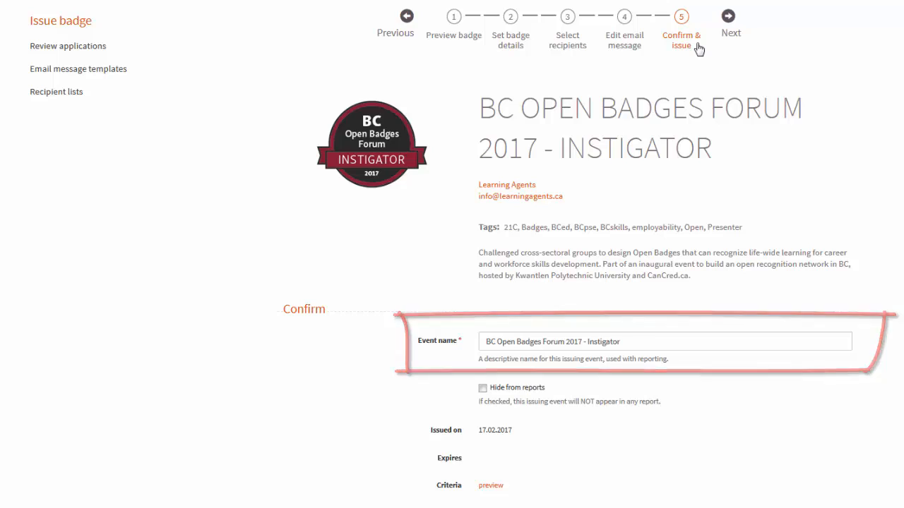
pyautogui.click(482, 389)
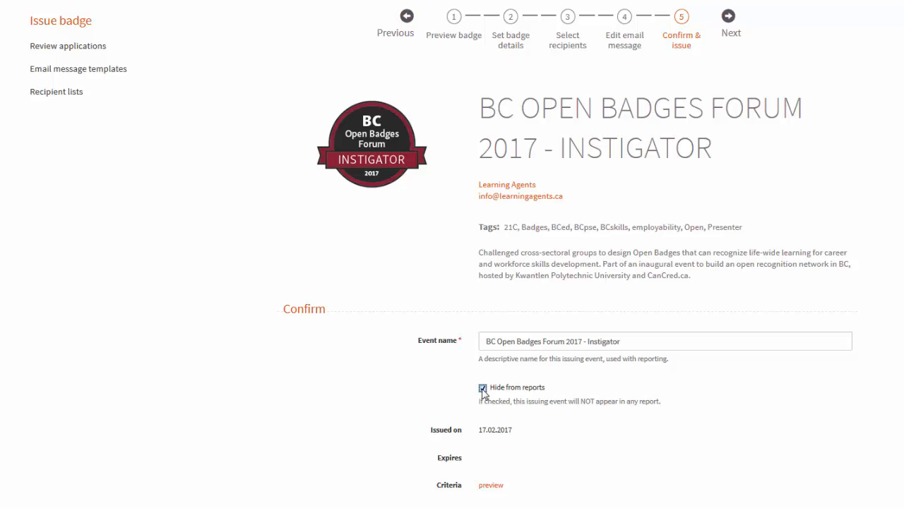
pyautogui.scroll(-2, 482, 389)
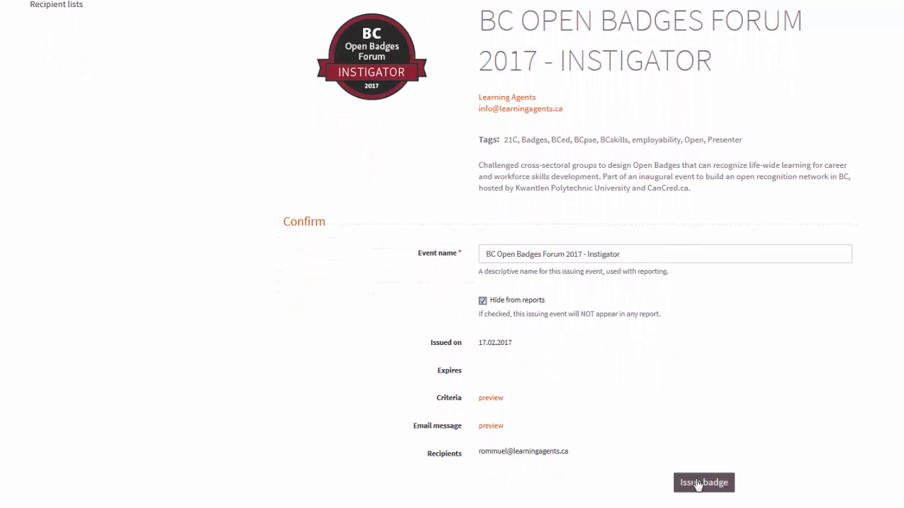
pyautogui.click(697, 483)
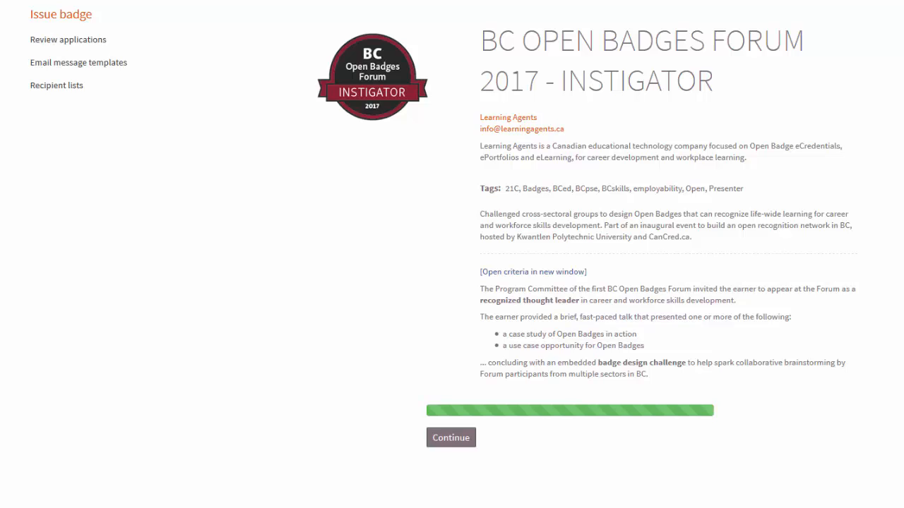
pyautogui.click(457, 444)
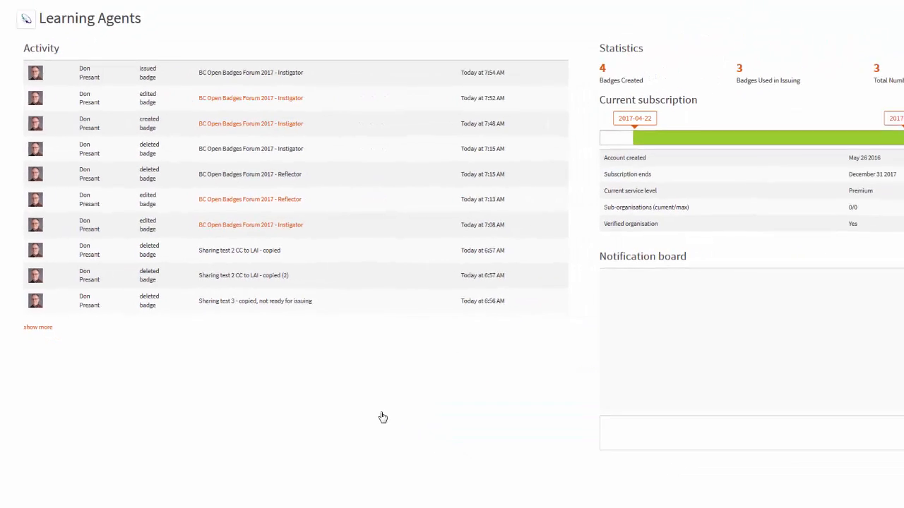